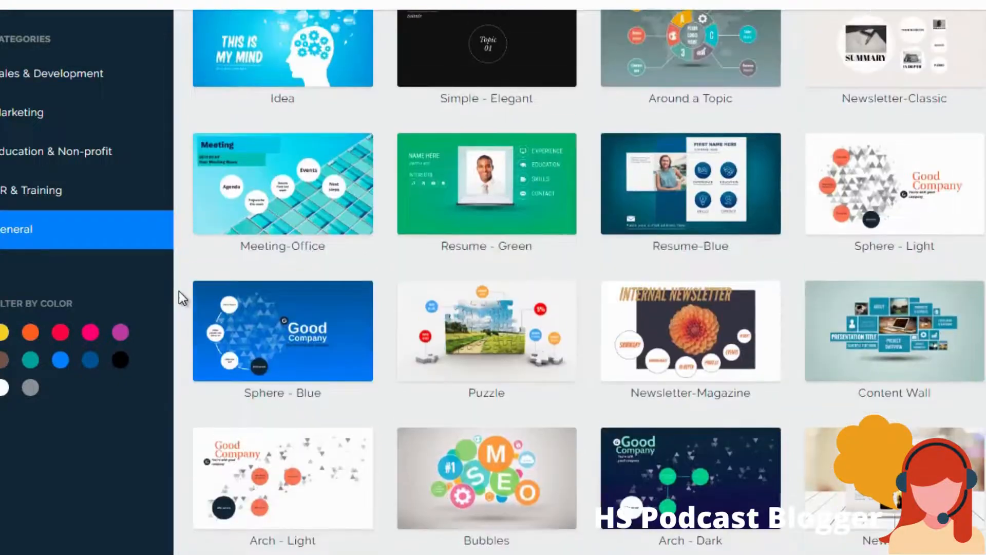
- Browse the template gallery and open the preview of the Pitch - City template in Sales & Development
scroll(180, 291, "up", 20)
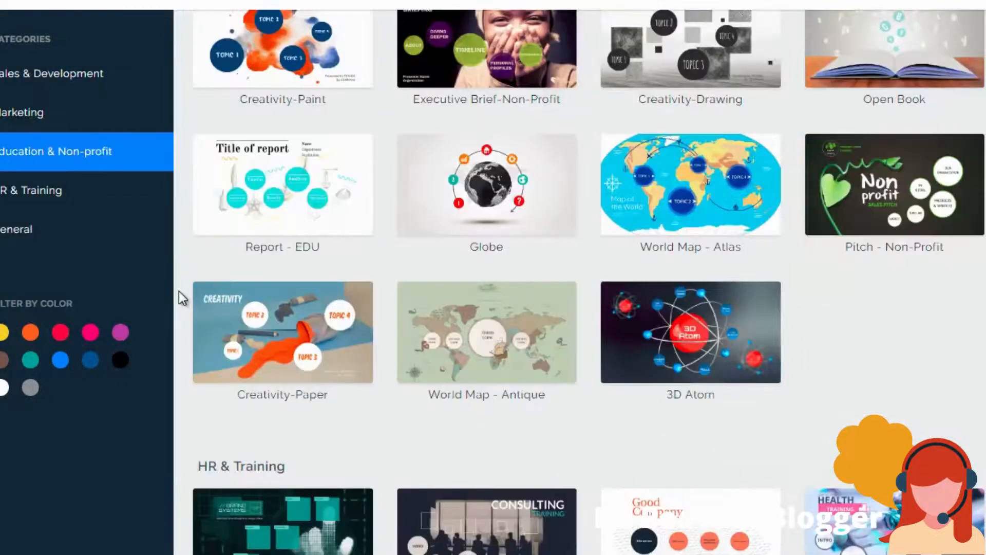
scroll(179, 291, "up", 10)
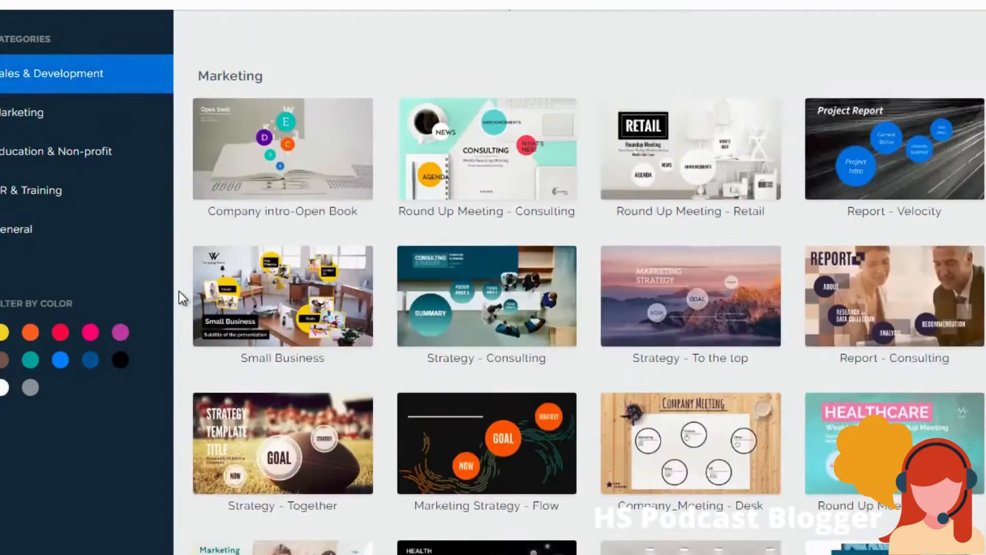
scroll(180, 293, "down", 1)
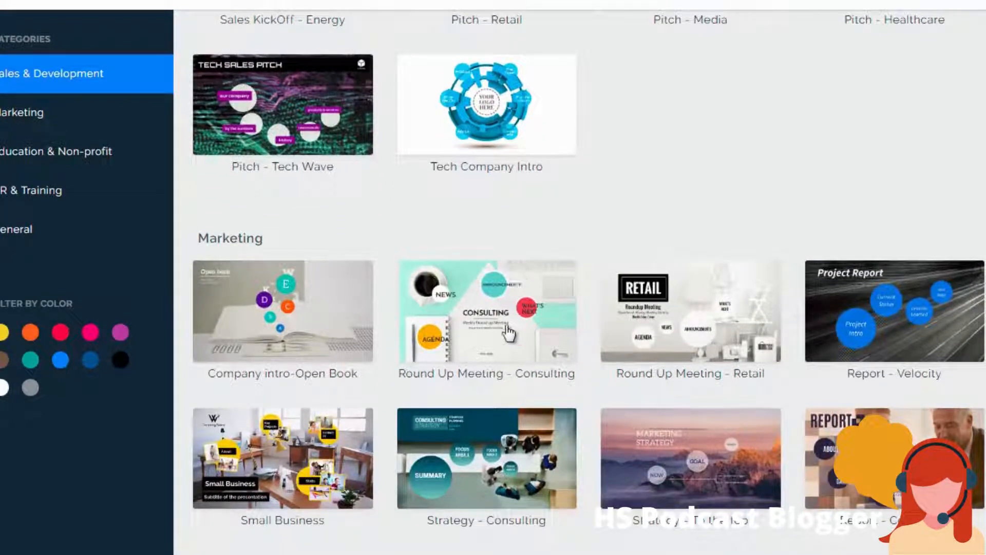
scroll(507, 334, "up", 5)
scroll(508, 333, "up", 8)
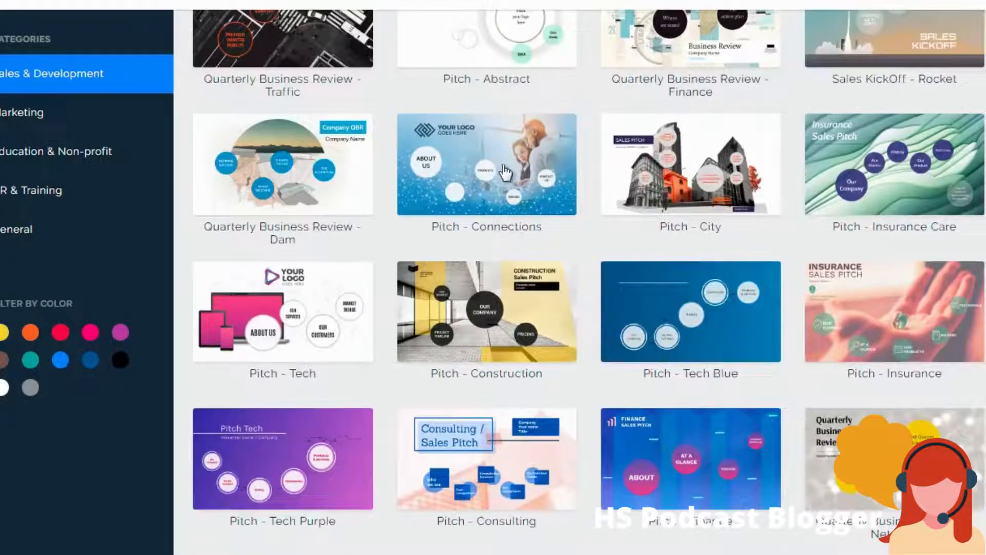
left_click(665, 163)
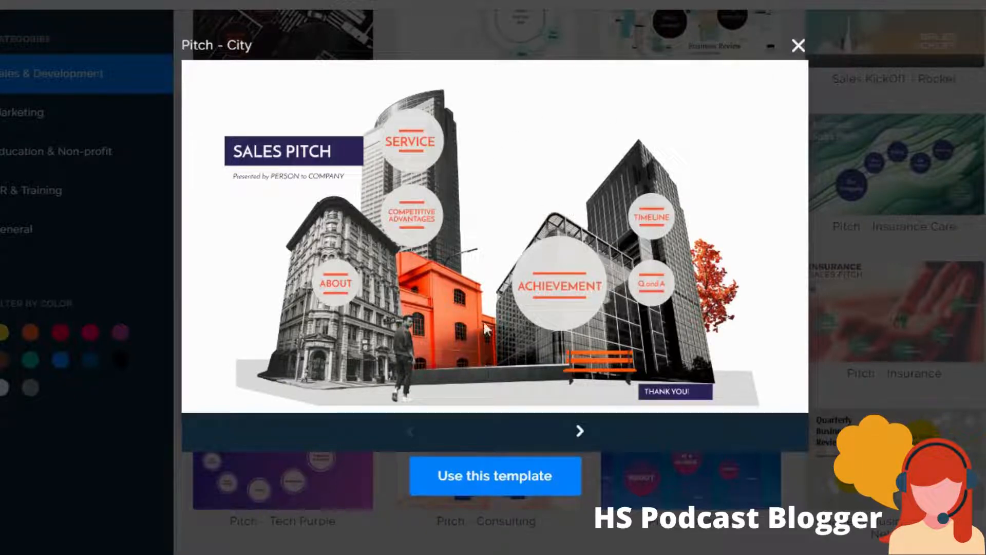
- Page through the Pitch - City preview and create a presentation from this template
left_click(578, 433)
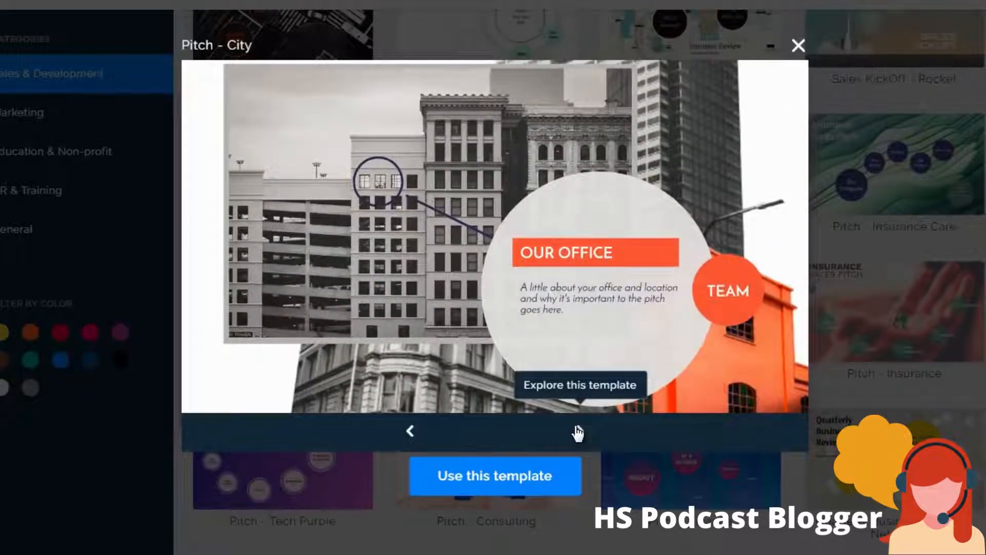
left_click(579, 434)
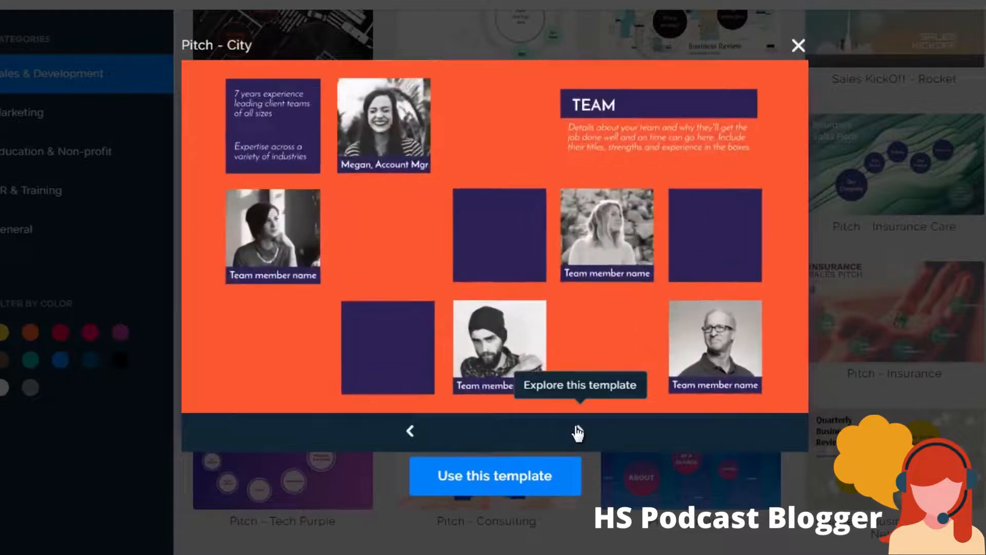
left_click(578, 433)
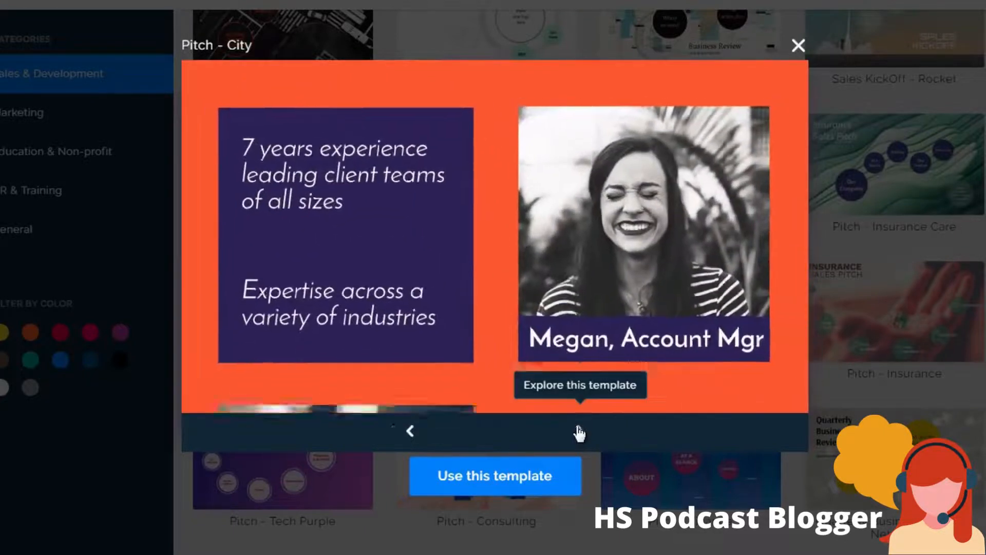
left_click(578, 433)
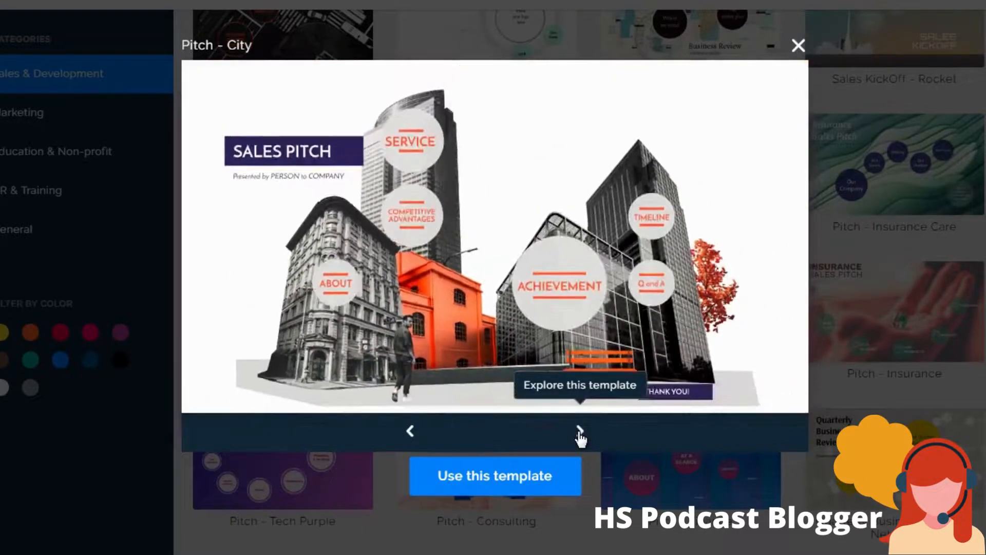
left_click(497, 480)
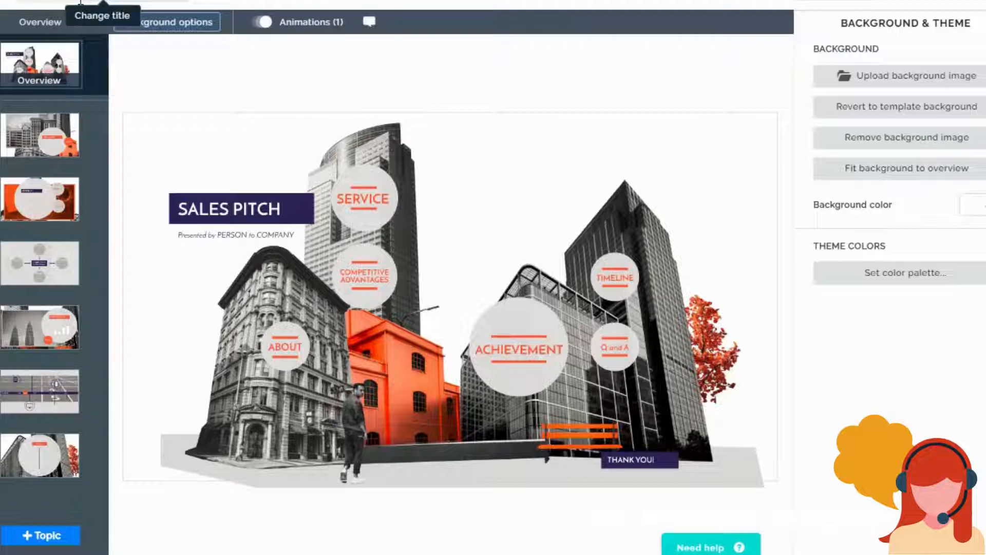
- Rename the presentation "Sales Pitch 1" and save the title
left_click(80, 1)
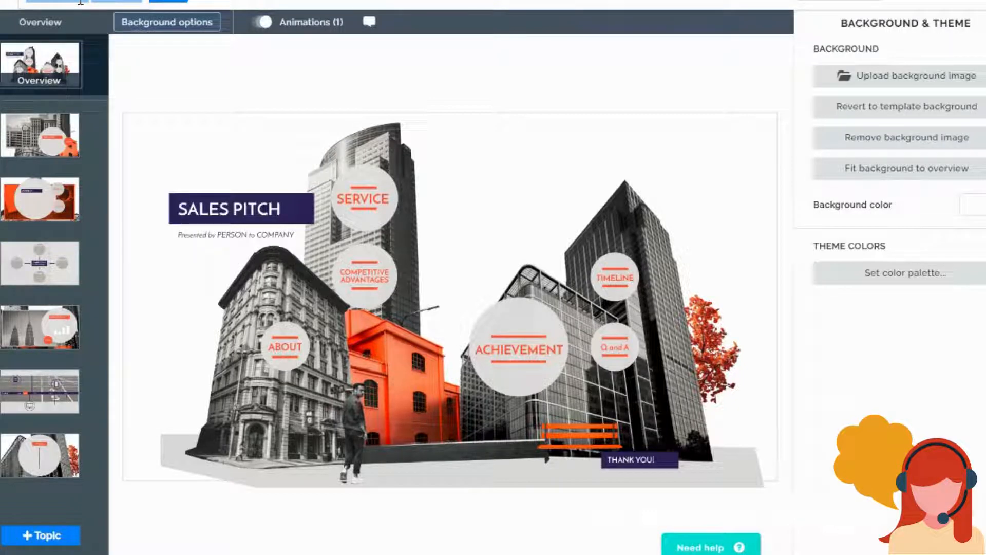
type("SPitch")
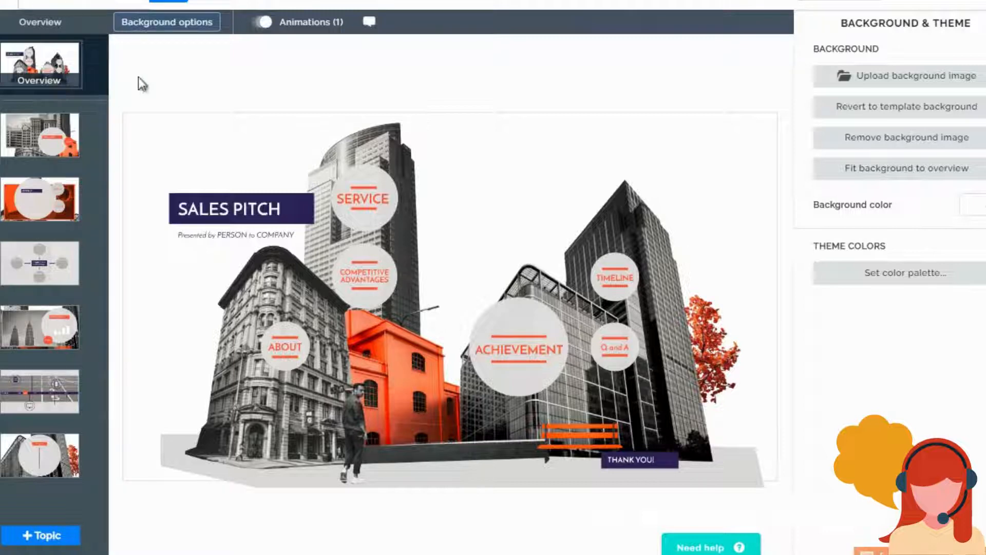
left_click(170, 1)
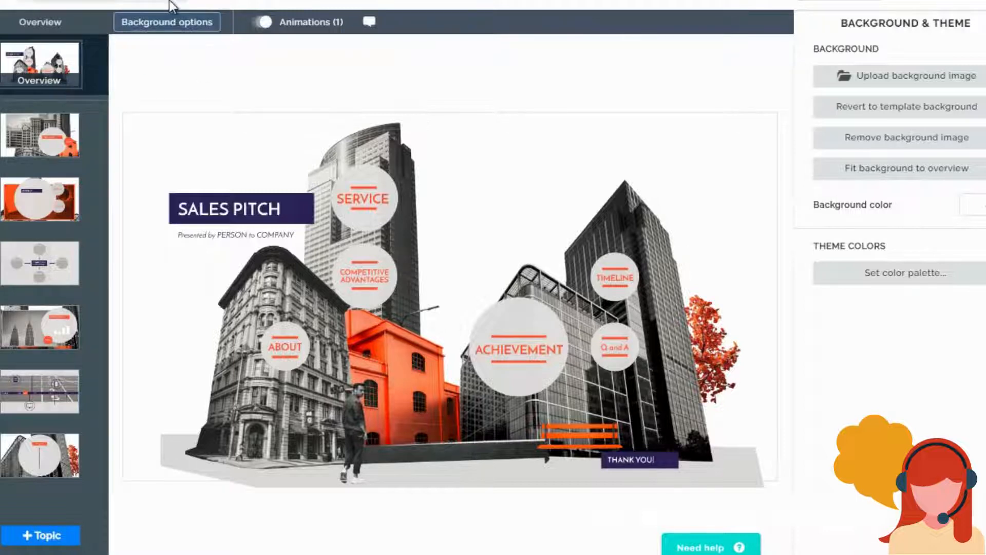
- View the presentation's information and close it again
left_click(222, 5)
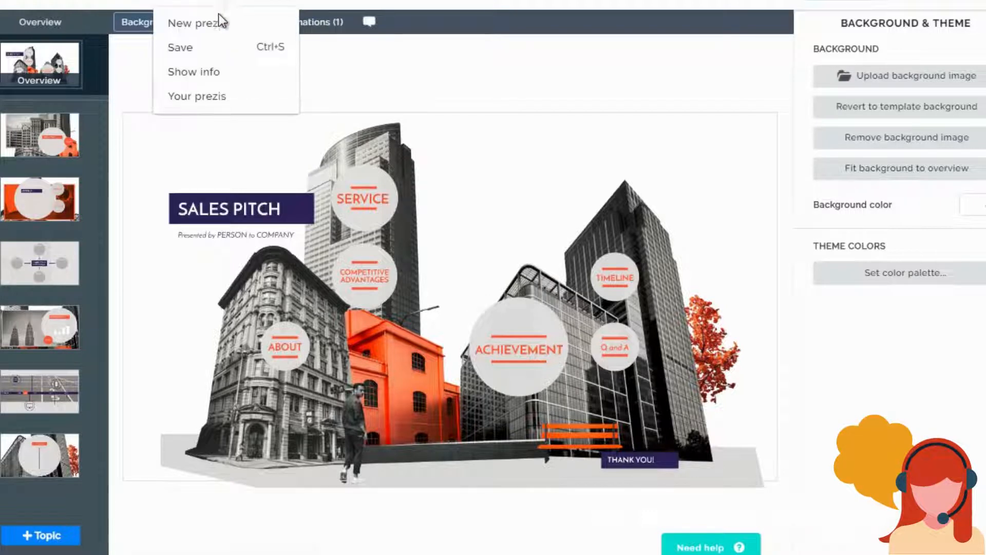
left_click(216, 76)
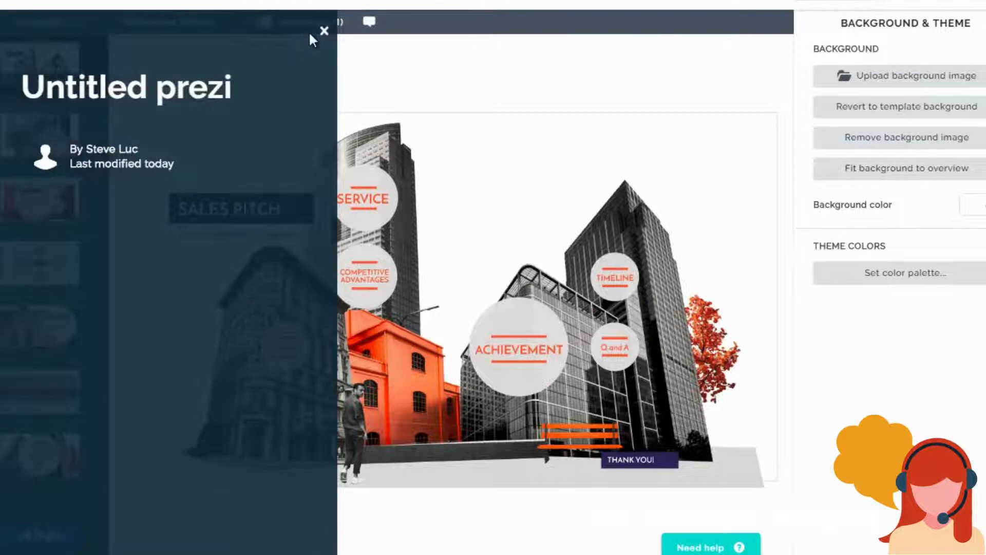
left_click(325, 31)
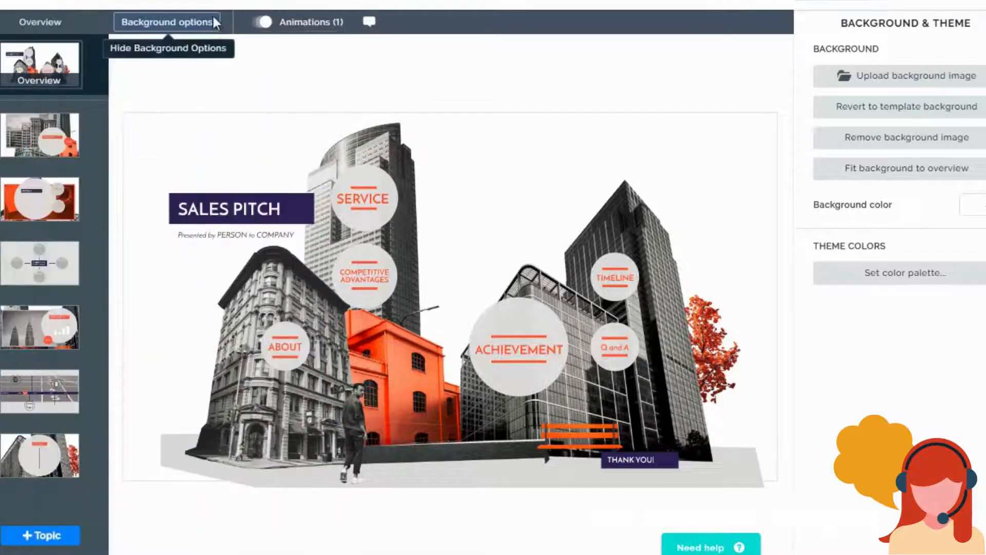
left_click(230, 5)
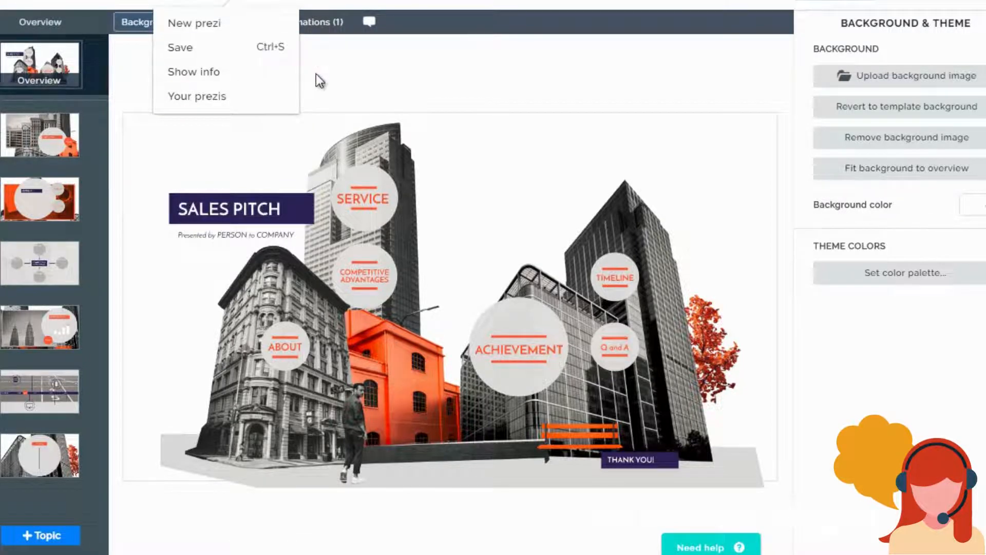
left_click(270, 1)
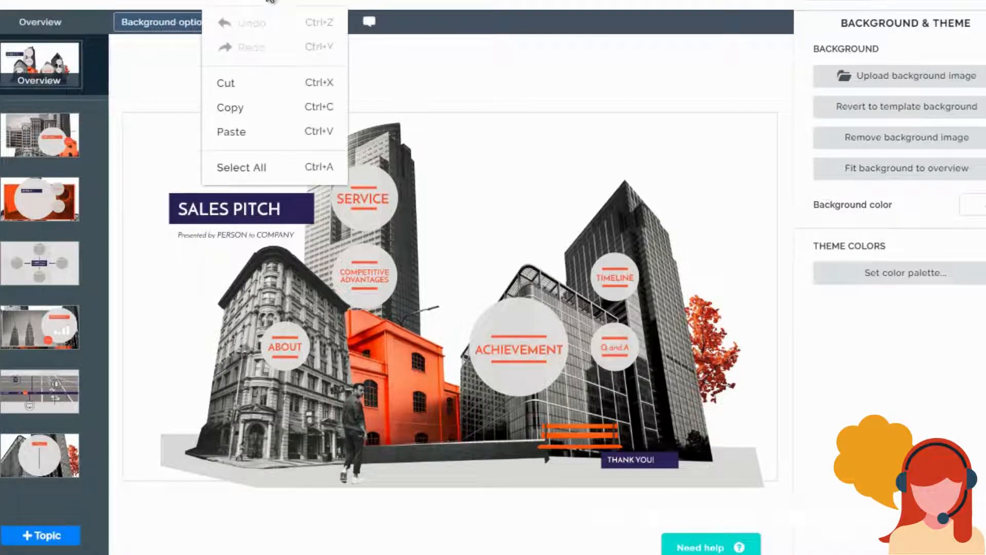
left_click(330, 1)
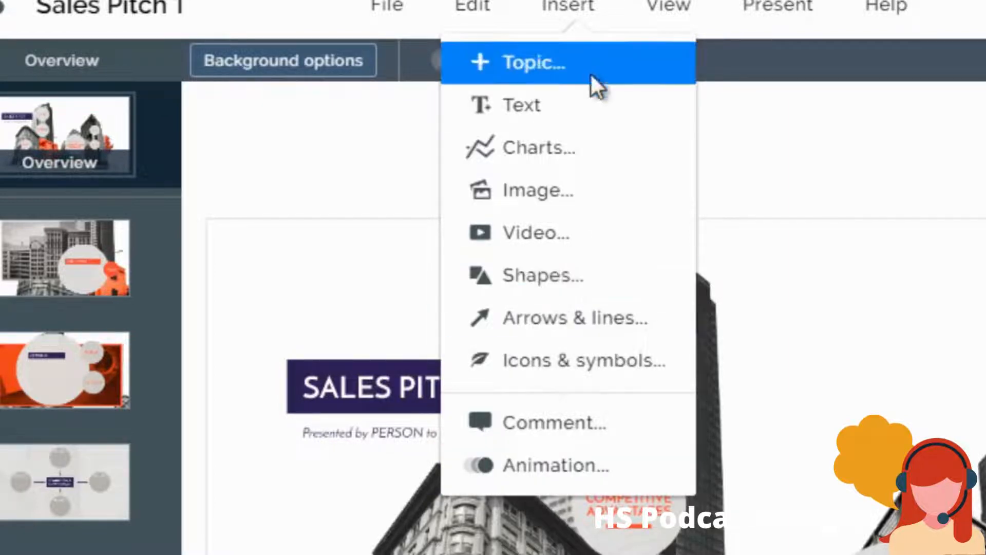
- Hide the Background & Theme options and show them again
left_click(670, 7)
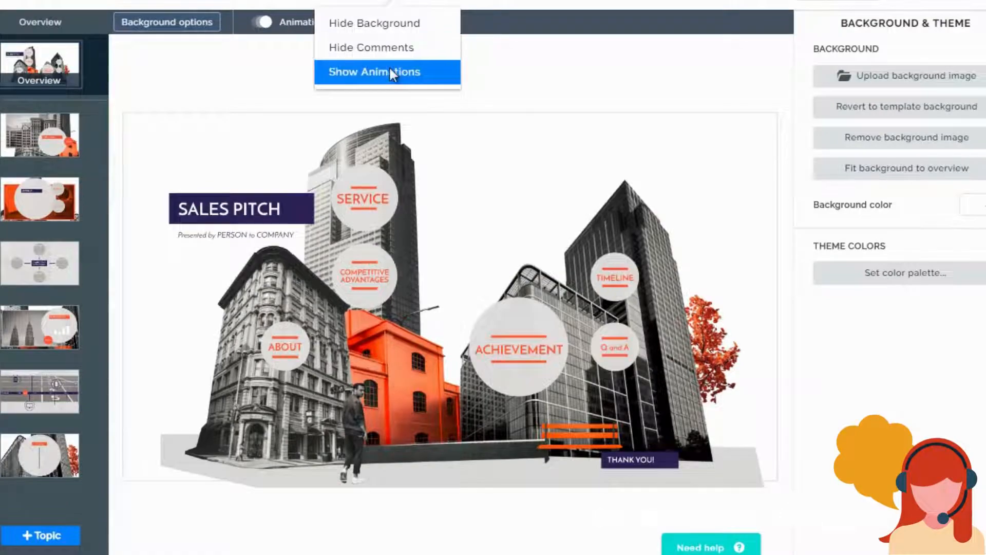
left_click(389, 71)
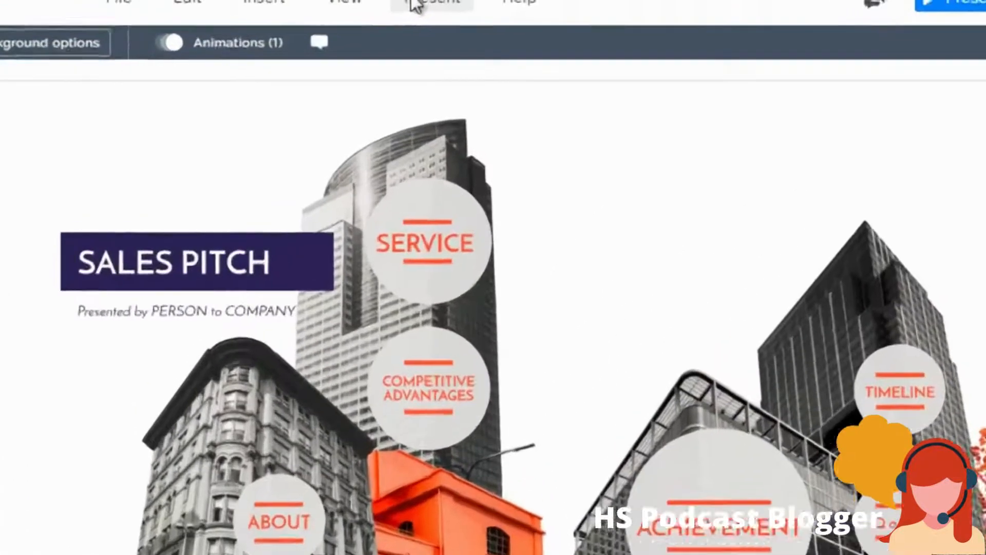
left_click(435, 1)
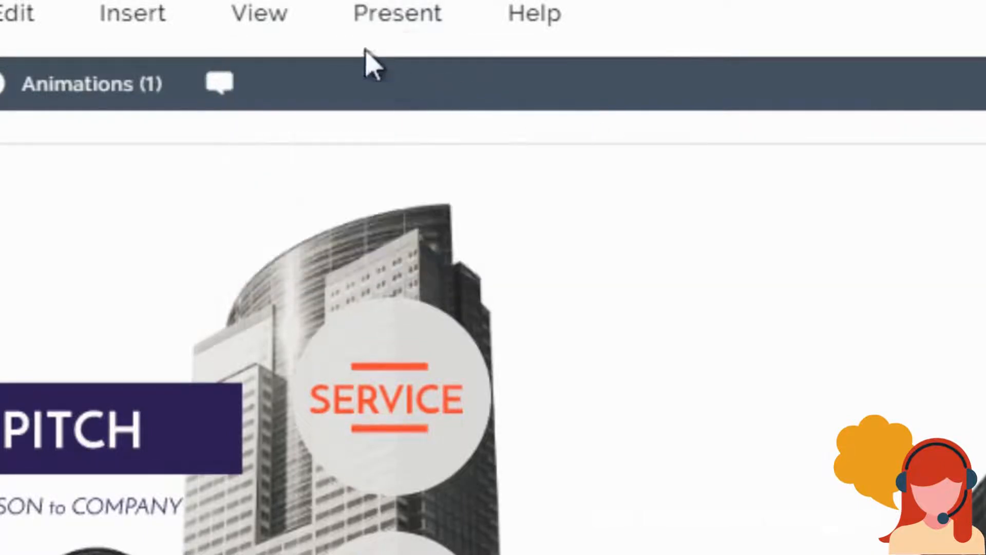
left_click(277, 24)
left_click(264, 109)
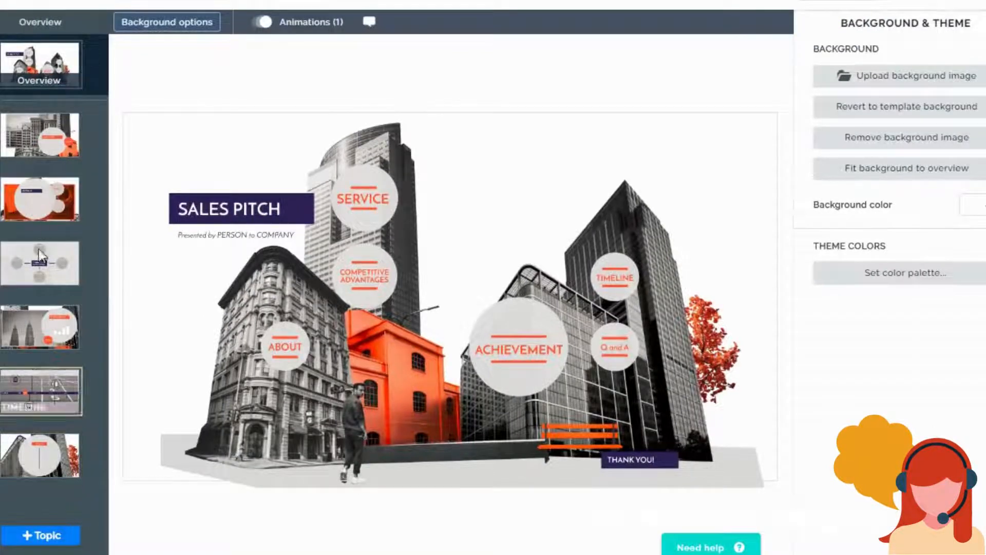
- View the ABOUT topic and its TEAM subtopic with its animations, and return to the overview
left_click(47, 150)
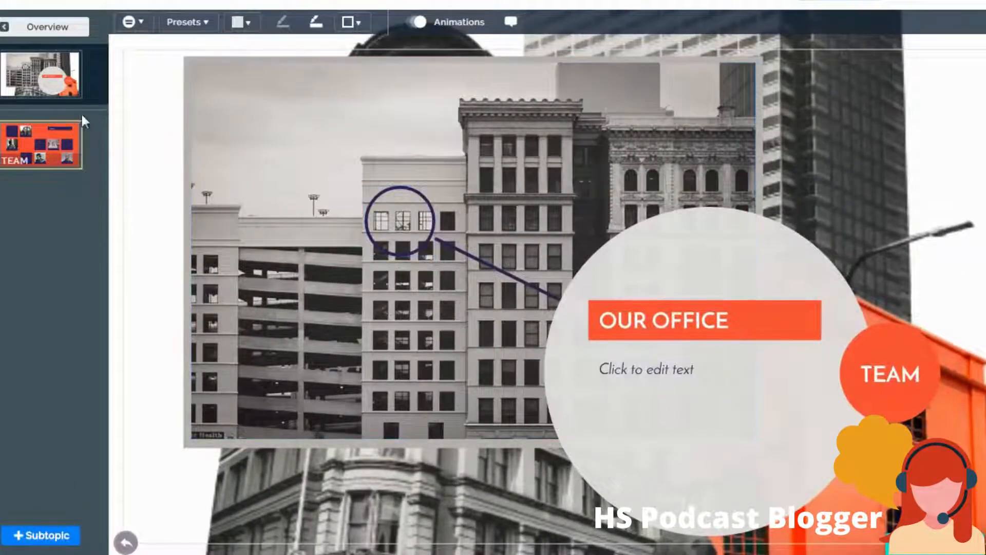
left_click(51, 142)
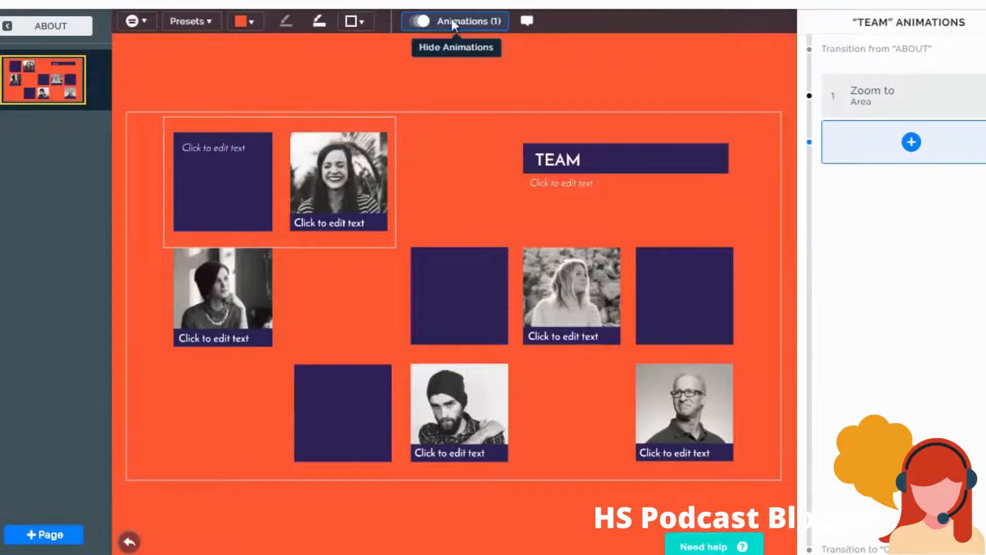
left_click(44, 25)
left_click(44, 23)
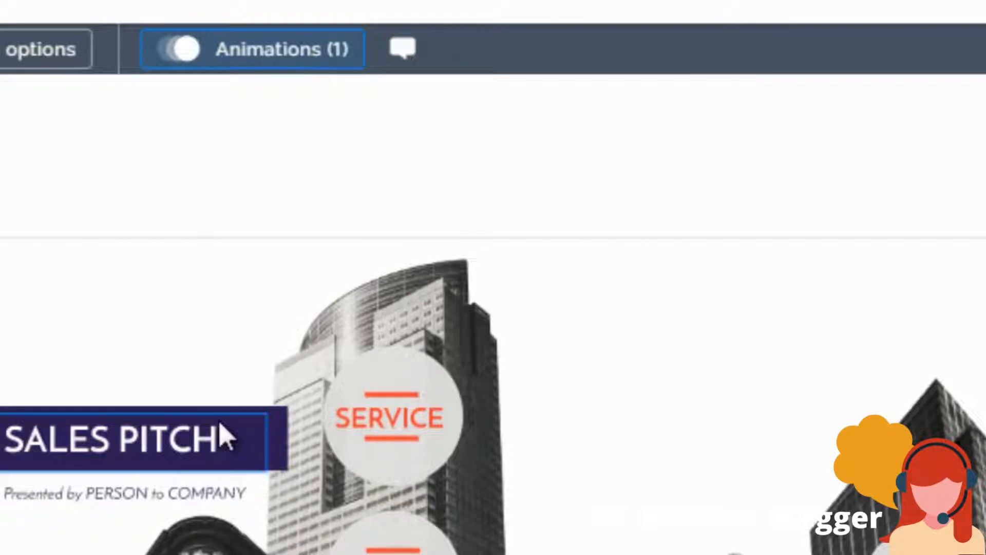
- Select the SALES PITCH title text on the overview for editing
left_click(225, 437)
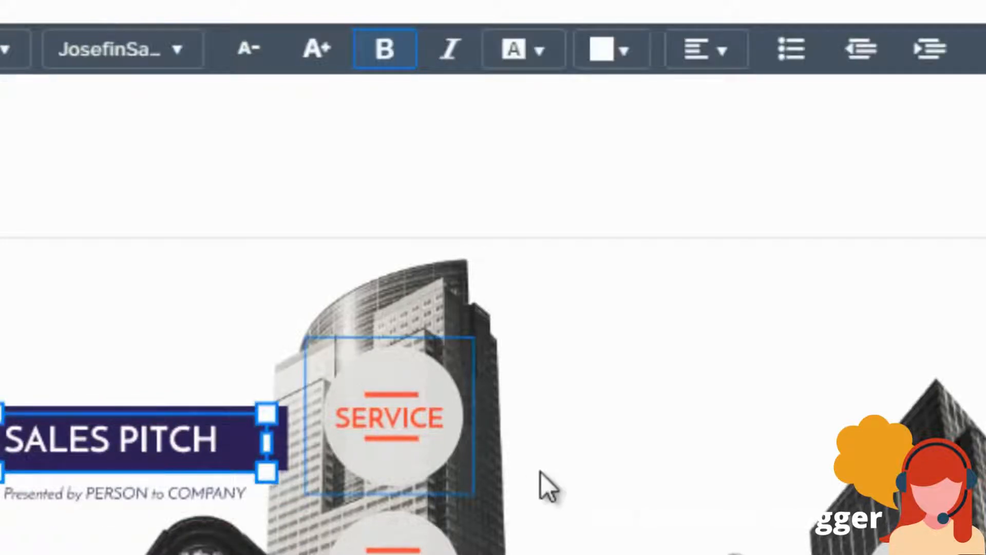
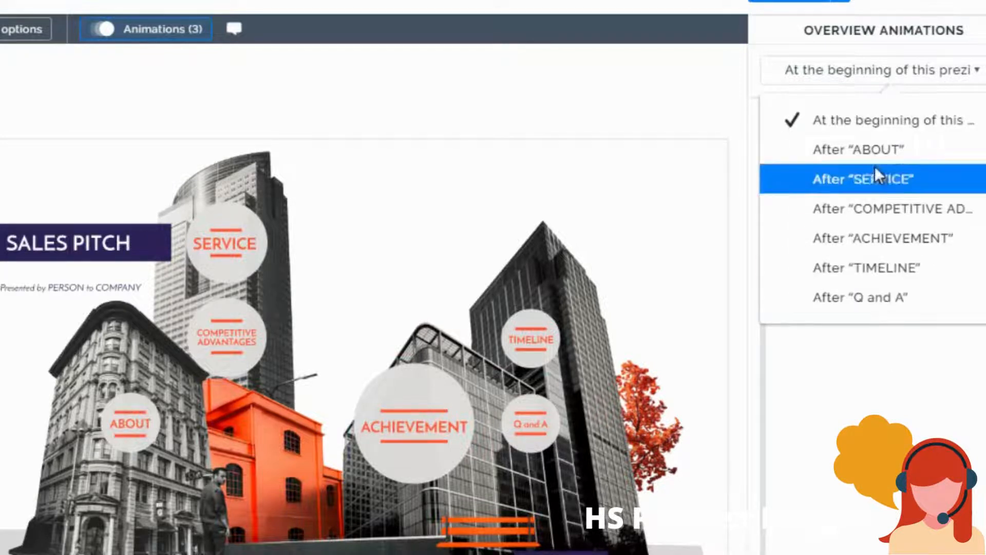
- In the ABOUT topic, replace the OUR OFFICE heading with Office Location
left_click(837, 354)
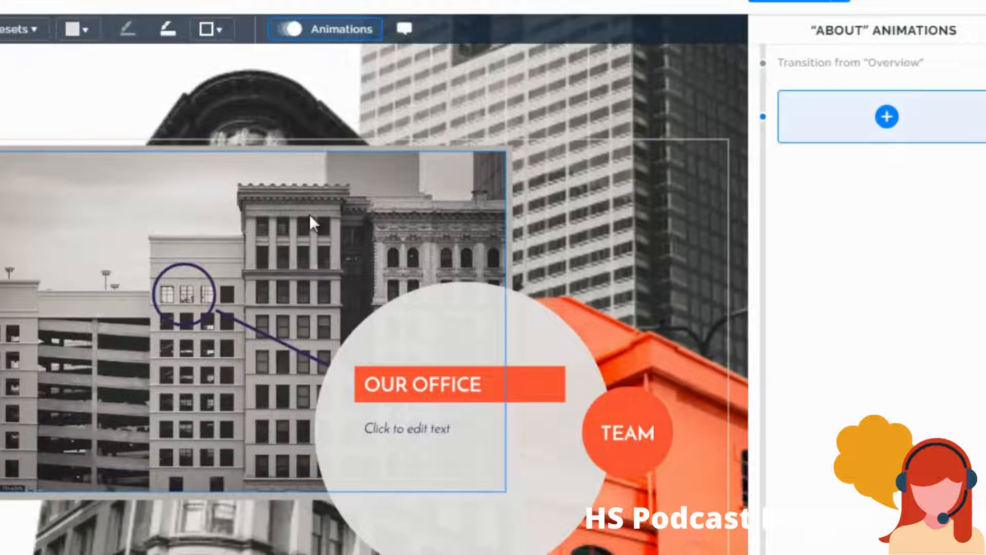
left_click(457, 394)
double_click(457, 385)
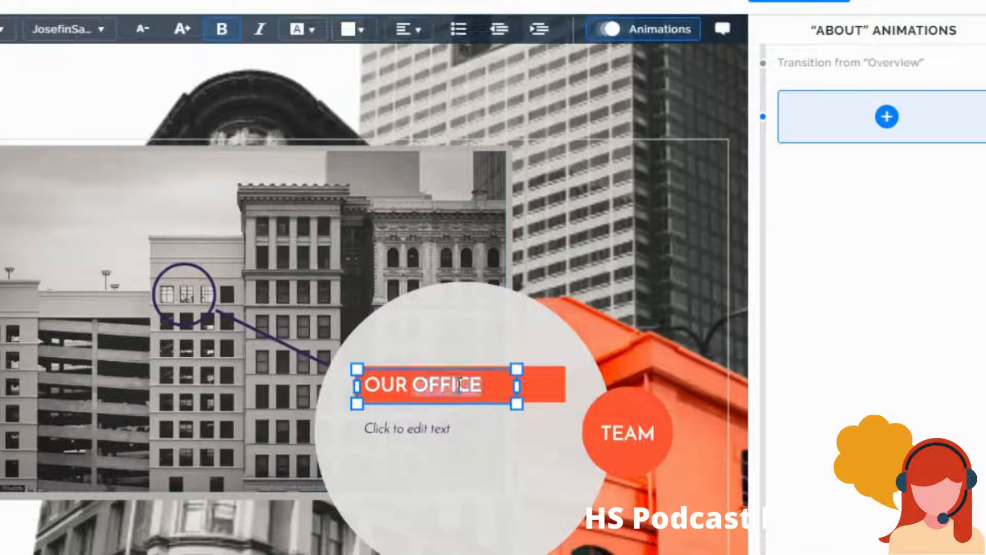
left_click(494, 387)
left_click_drag(492, 386, 373, 386)
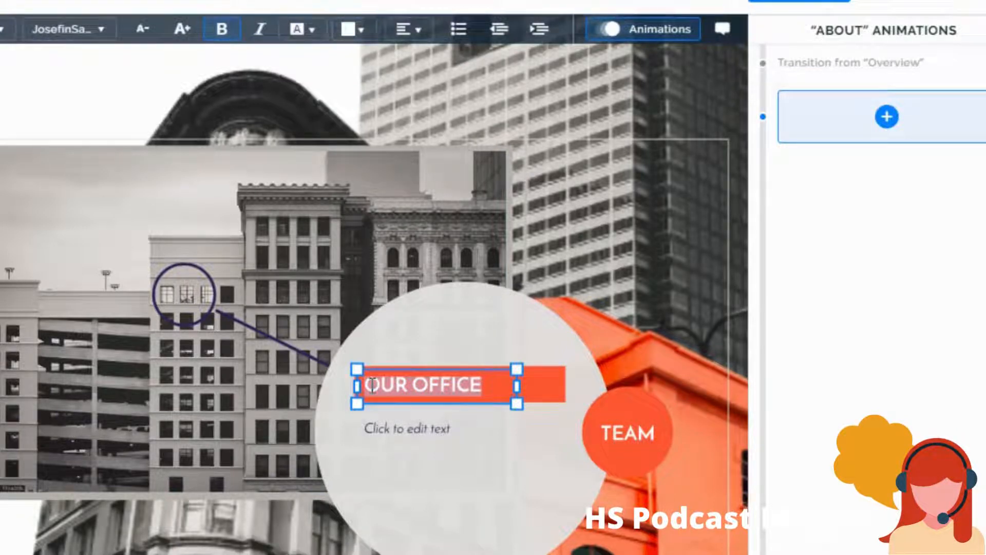
type("Your Ofif")
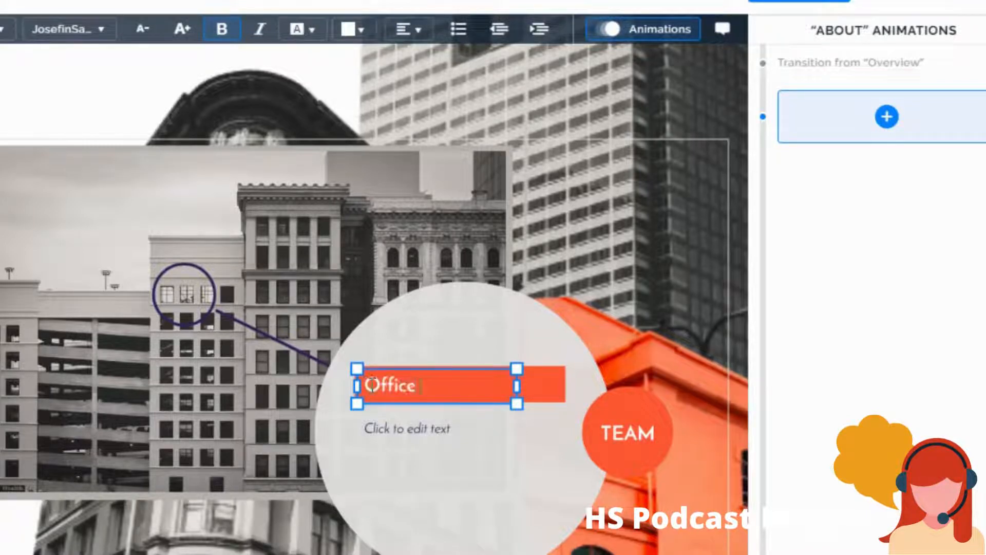
type("Location")
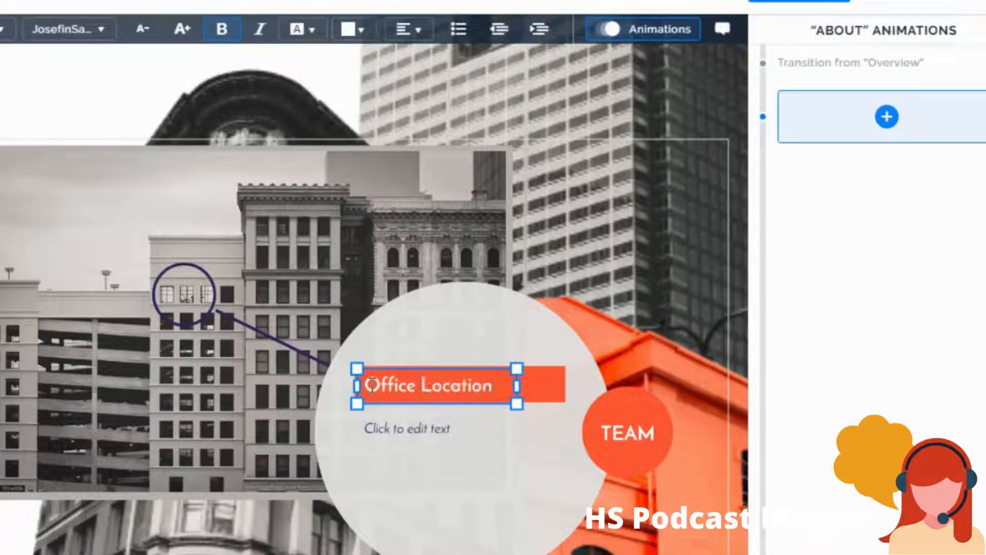
- Enter "Add text here" in the placeholder text beneath the Office Location heading
left_click(445, 428)
type("Add")
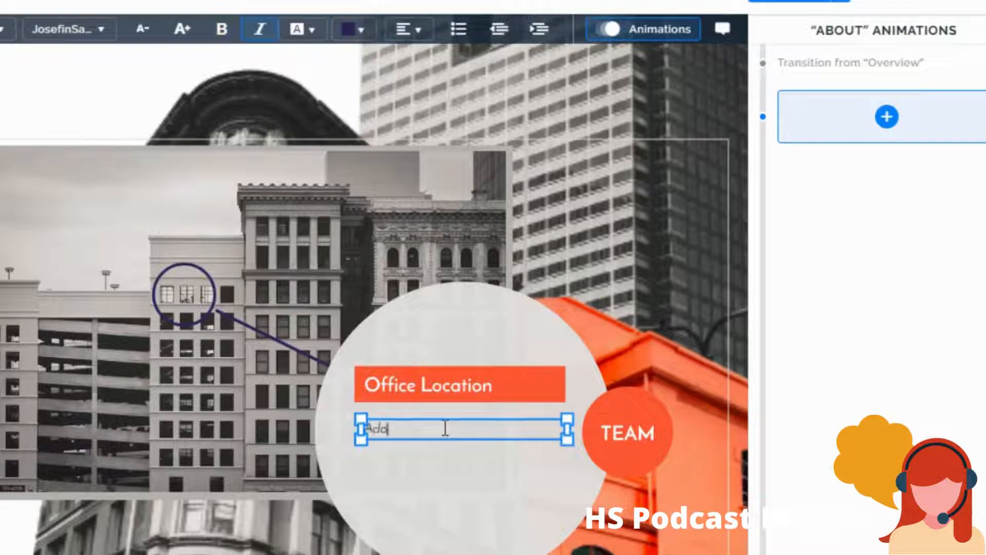
type(" text here")
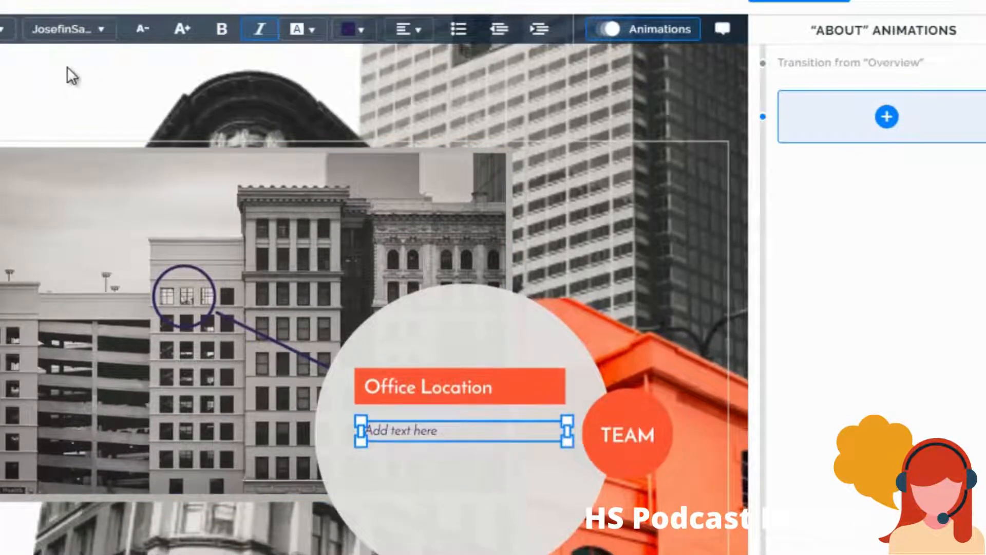
- Insert the icon of a person working at a laptop from the light-prezi icon set below the text in the circle
left_click(170, 6)
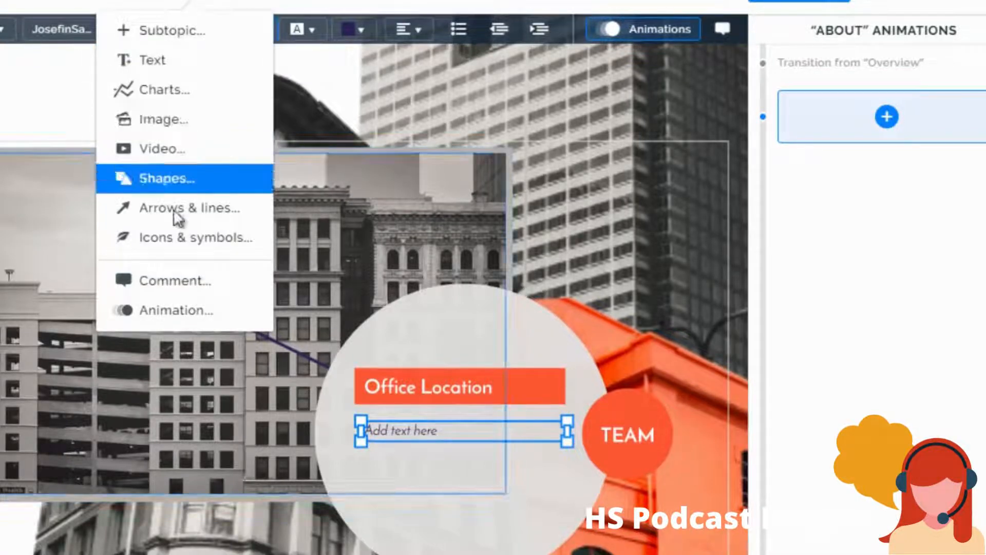
left_click(195, 236)
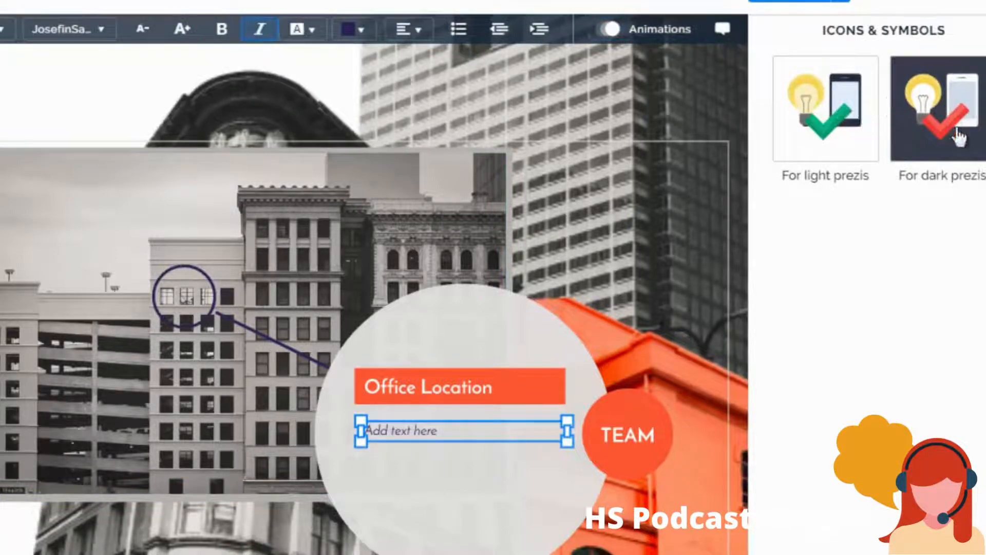
left_click(959, 150)
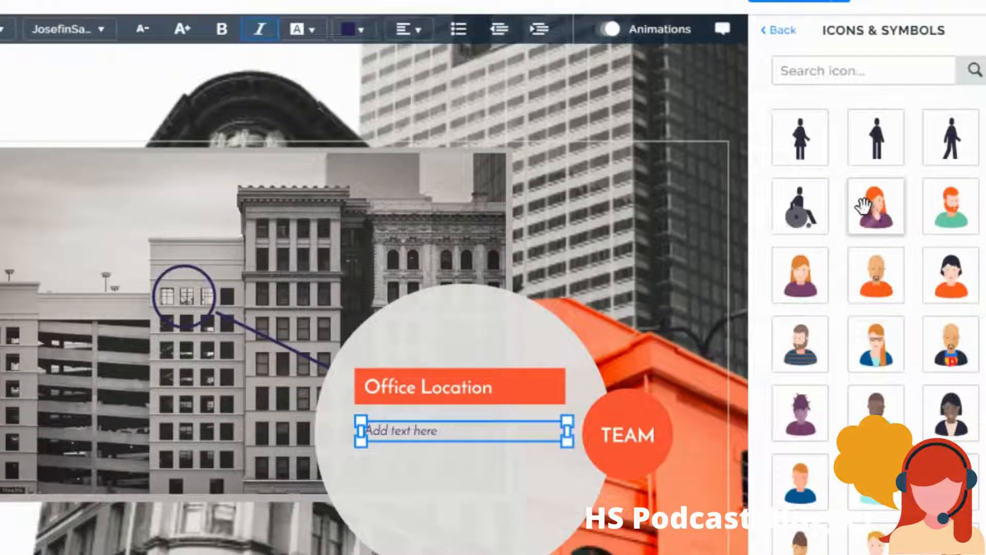
scroll(863, 206, "down", 8)
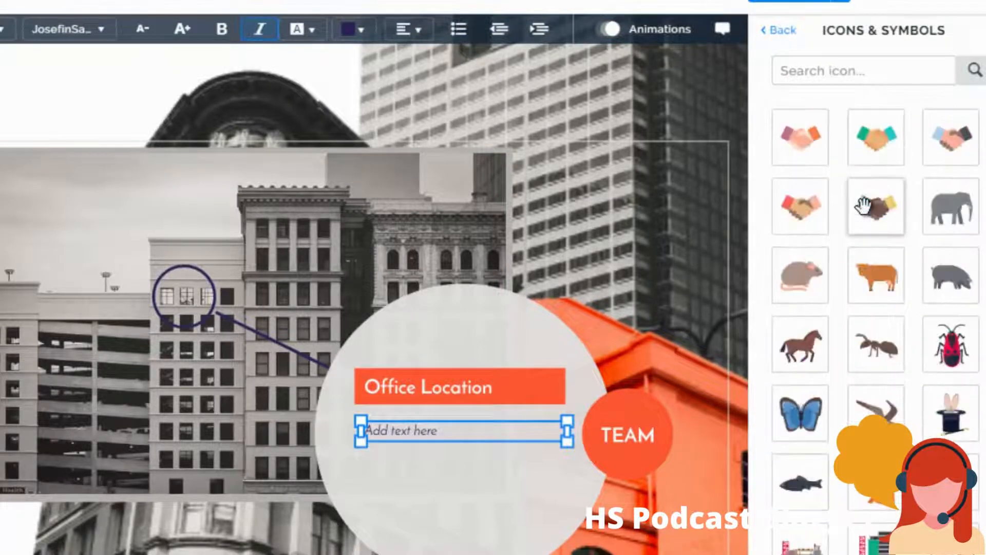
scroll(864, 206, "up", 4)
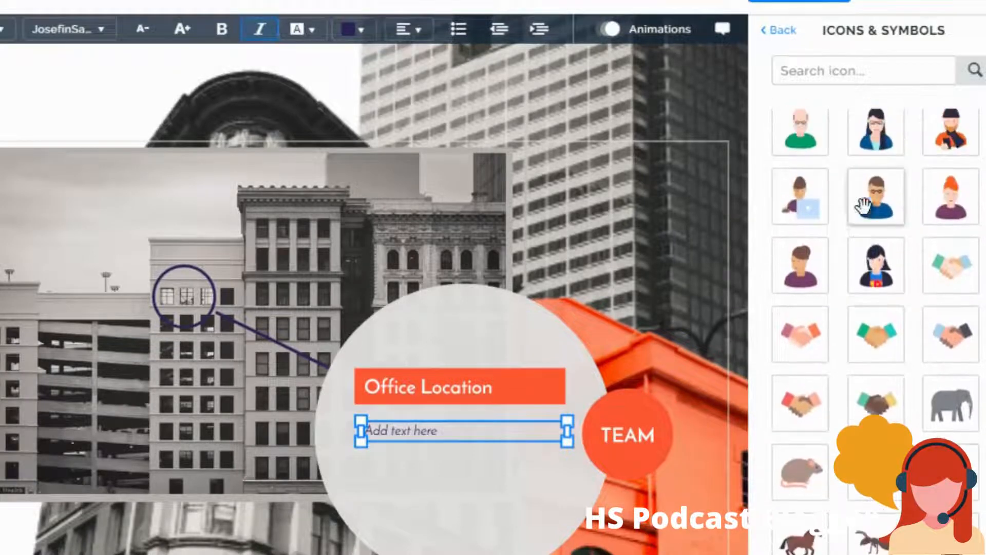
left_click_drag(817, 200, 461, 492)
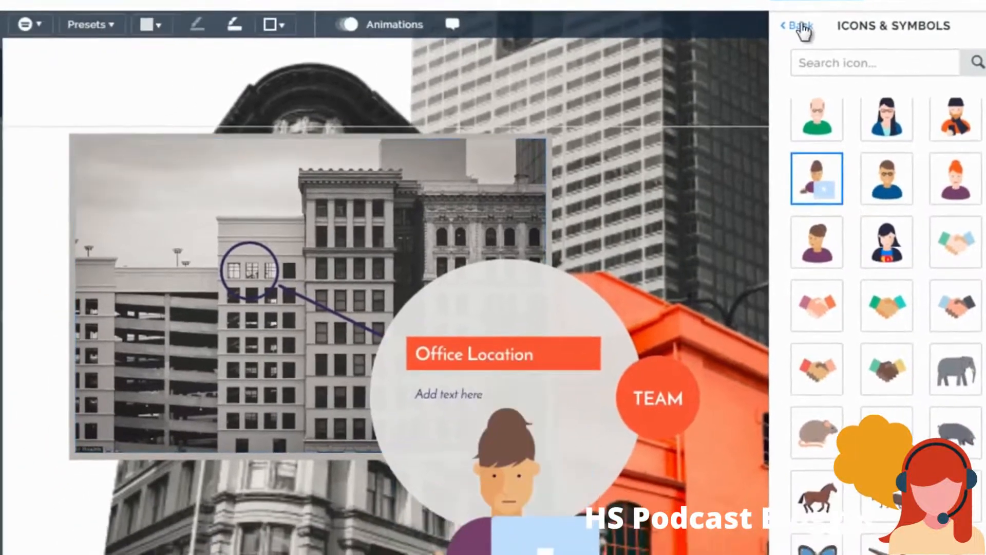
- View the icon set for dark prezis, close the icon library and look through the insert options
left_click(803, 28)
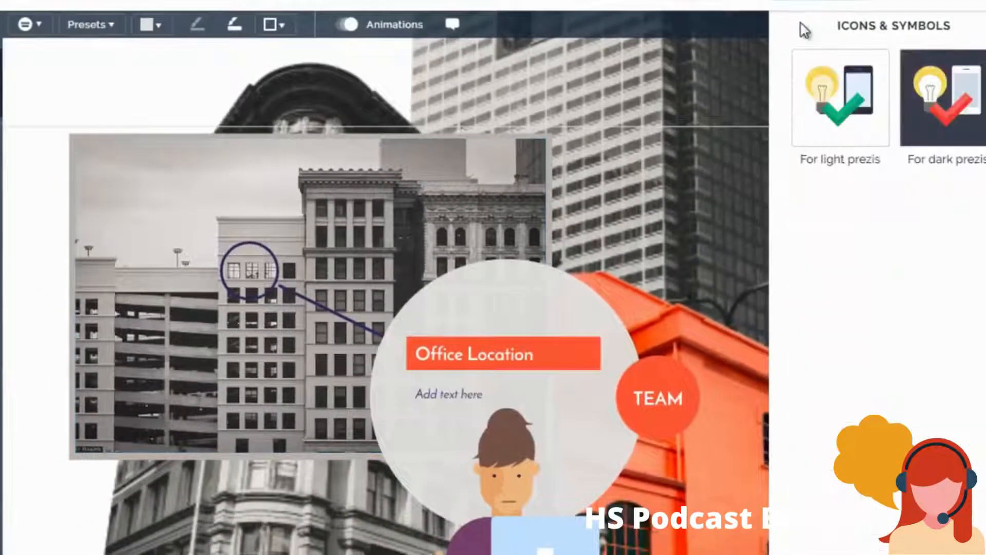
left_click(956, 103)
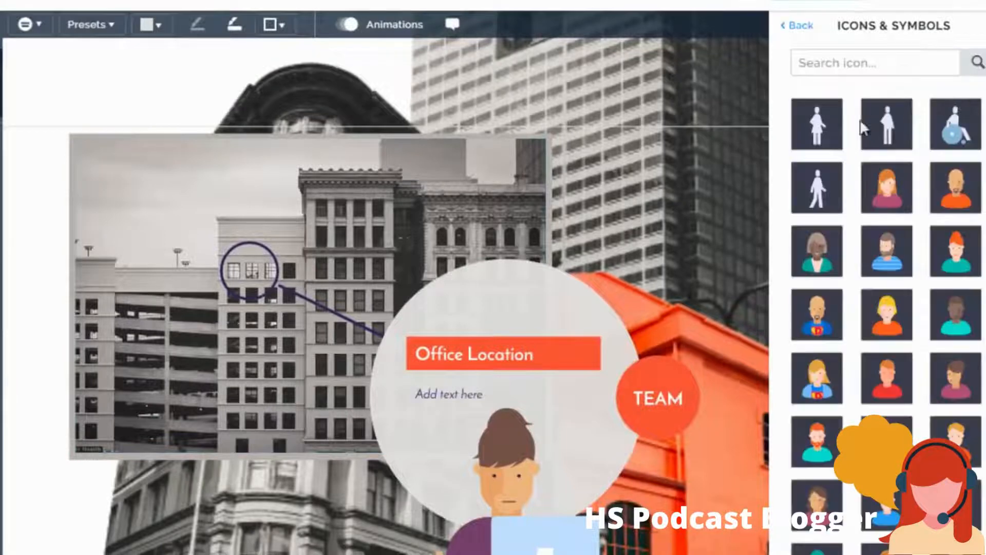
left_click(804, 28)
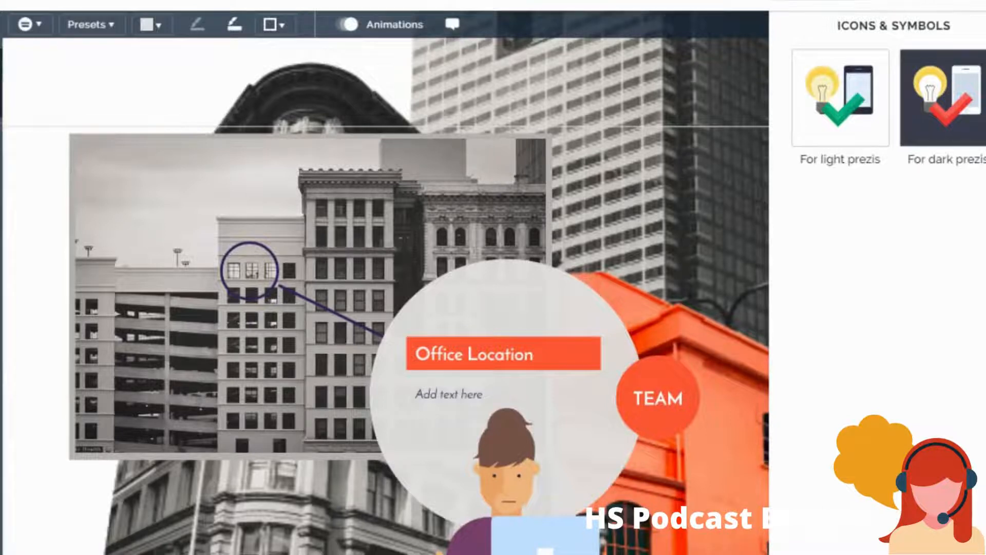
left_click(985, 25)
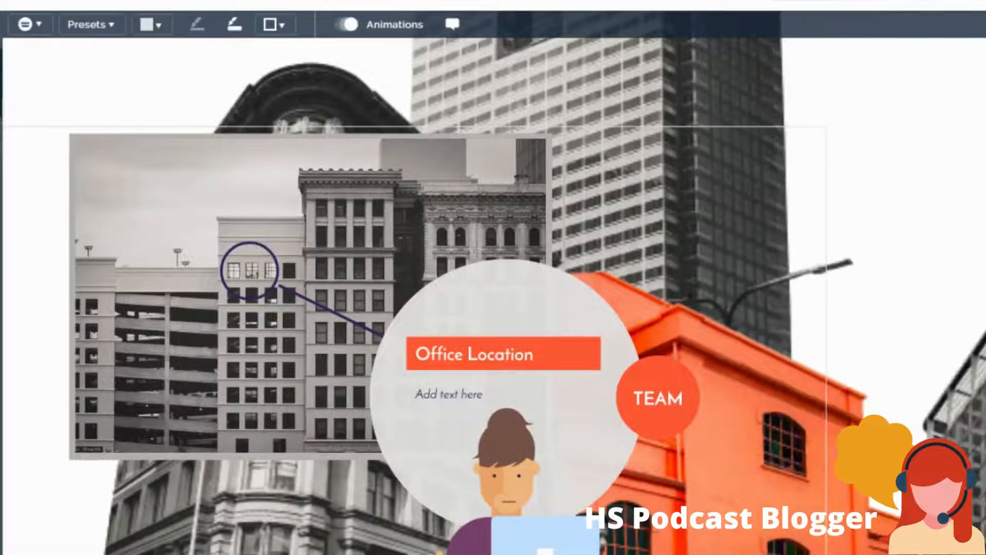
left_click(235, 23)
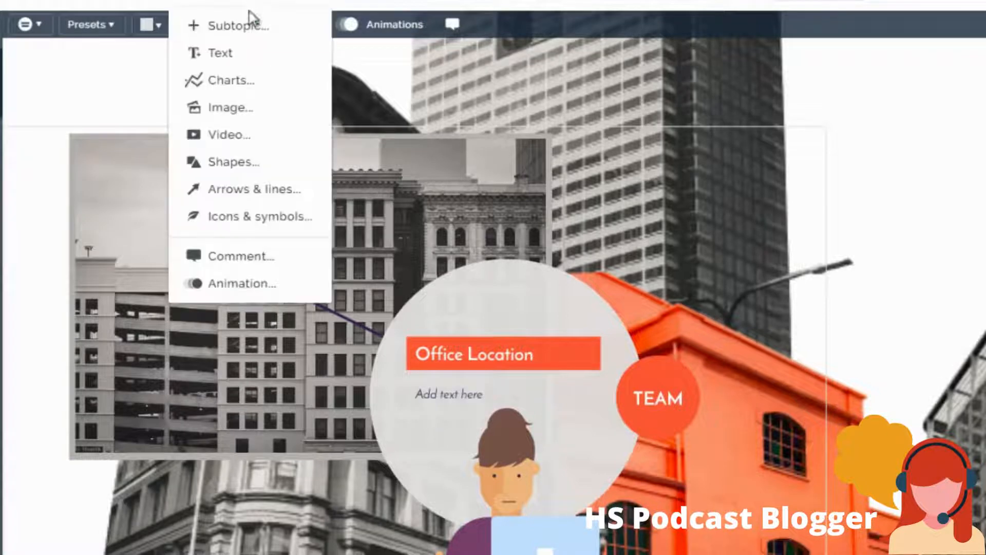
left_click(32, 220)
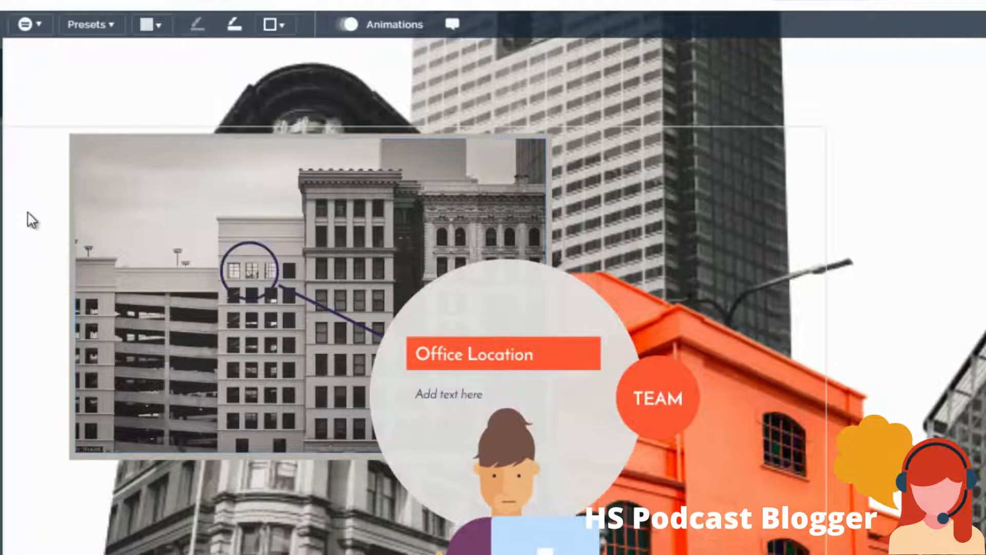
- Replace the office building photo with the image bigstock-vintage-background-17342195
left_click(261, 195)
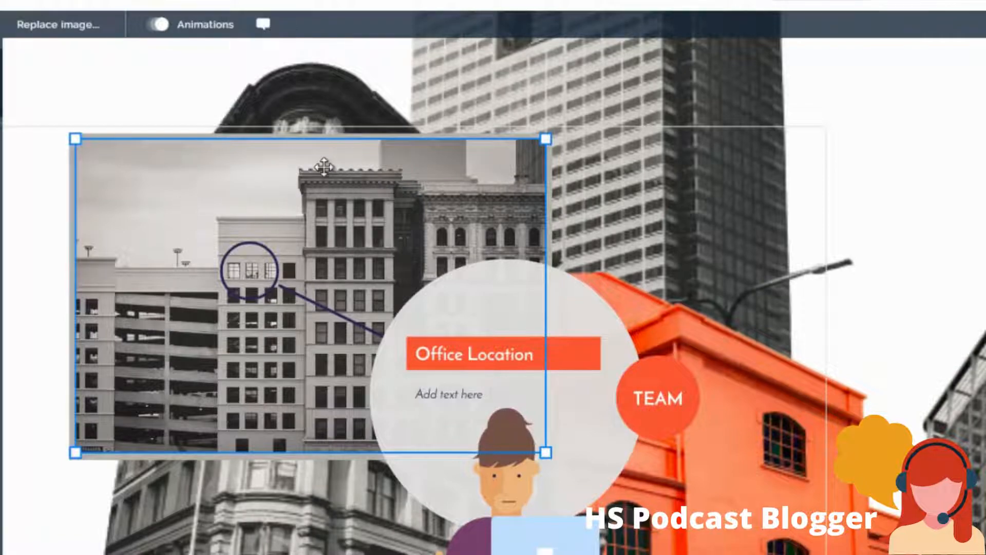
left_click(77, 32)
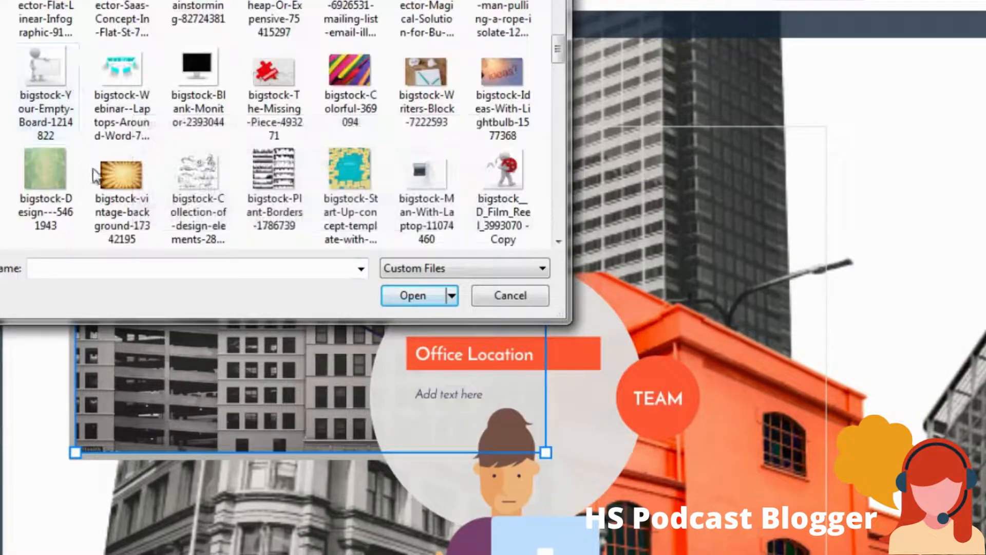
left_click(108, 181)
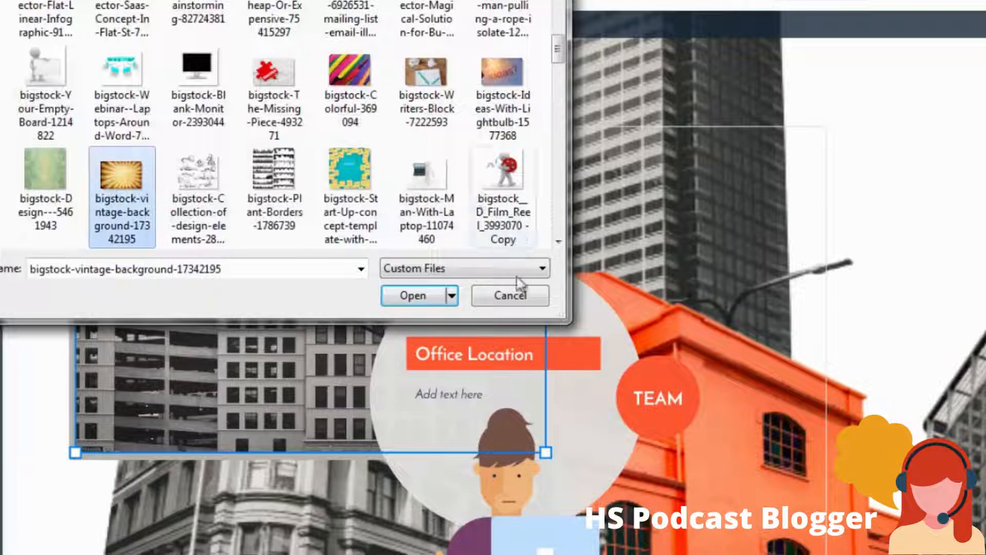
left_click(426, 293)
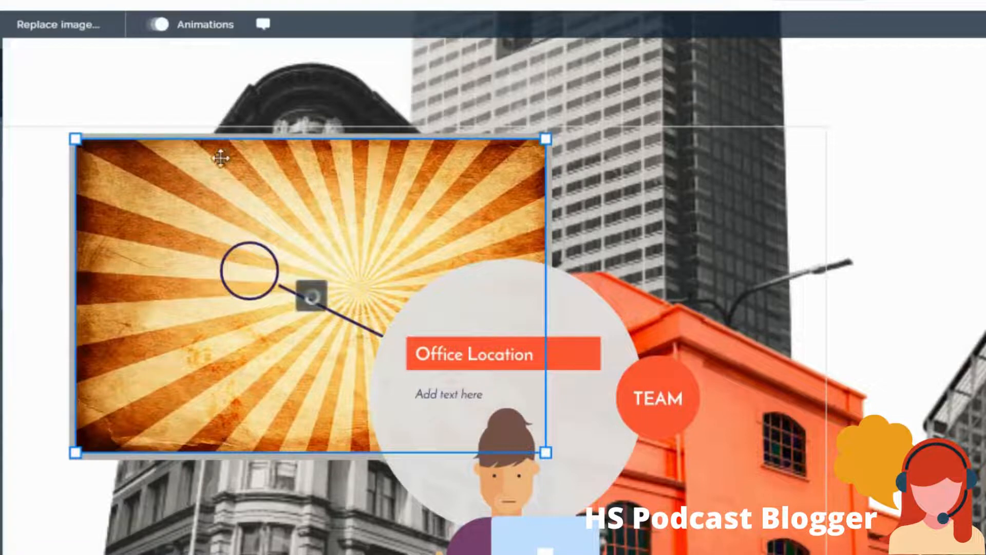
left_click(37, 127)
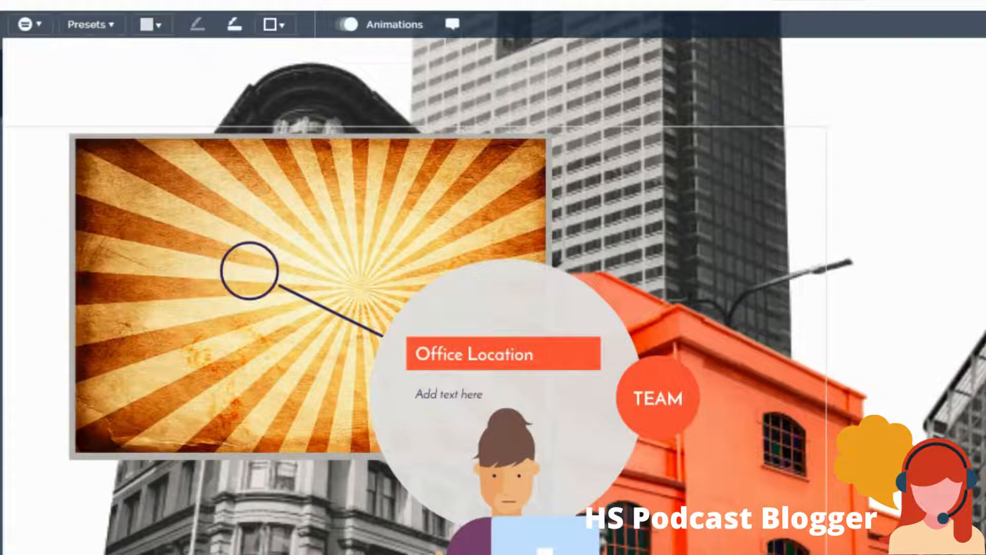
- Return to the overview, reopen the ABOUT topic and go to its TEAM subtopic
left_click(2, 82)
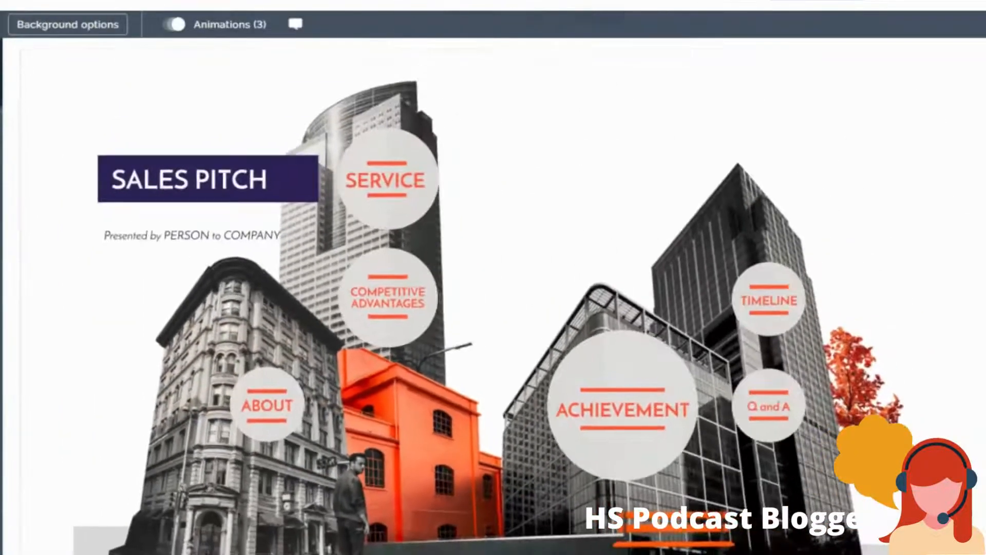
left_click(1, 201)
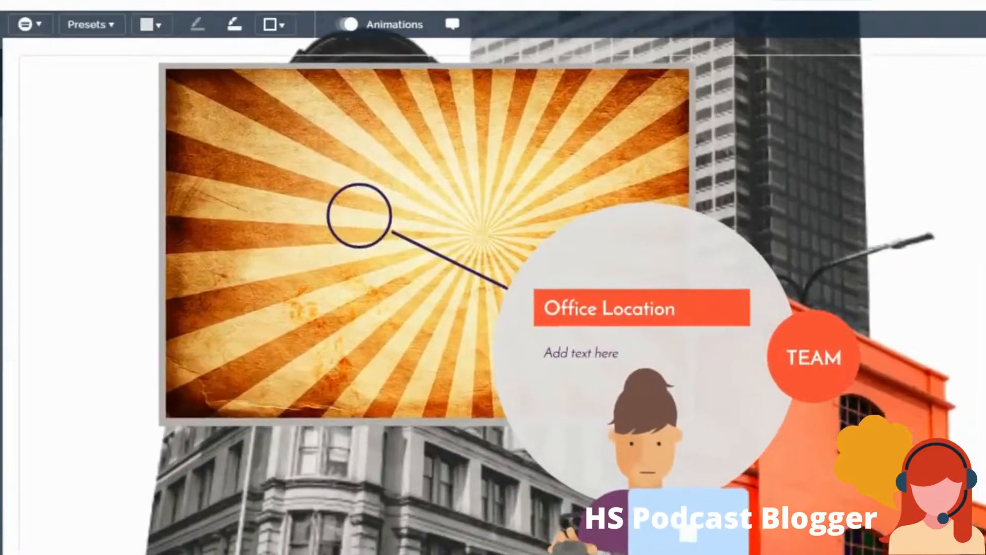
left_click(2, 288)
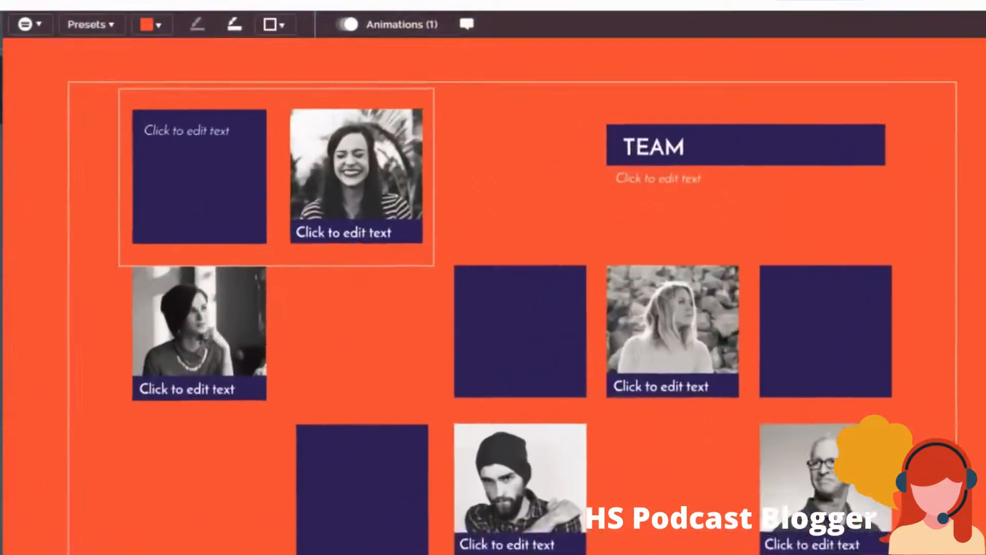
- Replace the laughing woman's photo in the first team entry with the blue smartphone-and-icons illustration
left_click(304, 153)
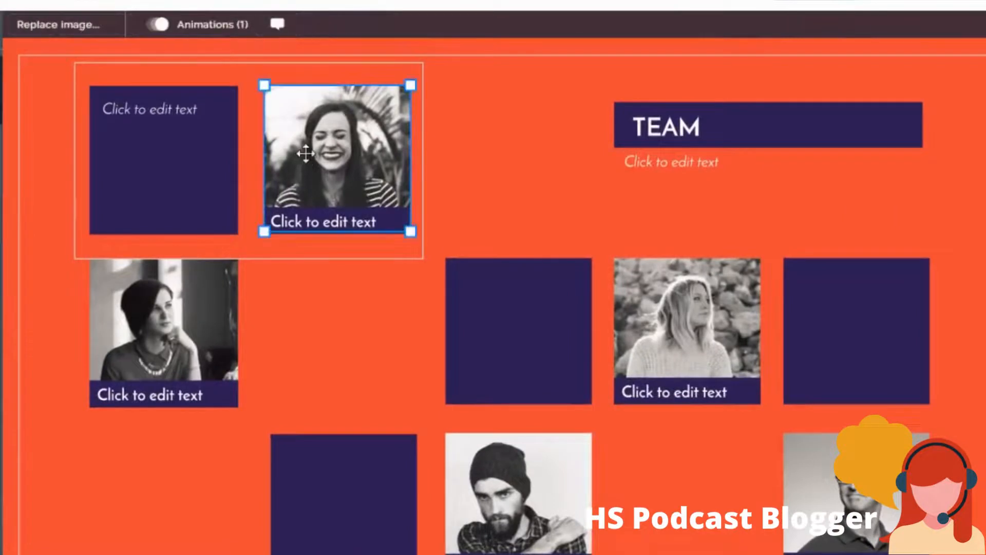
left_click(55, 29)
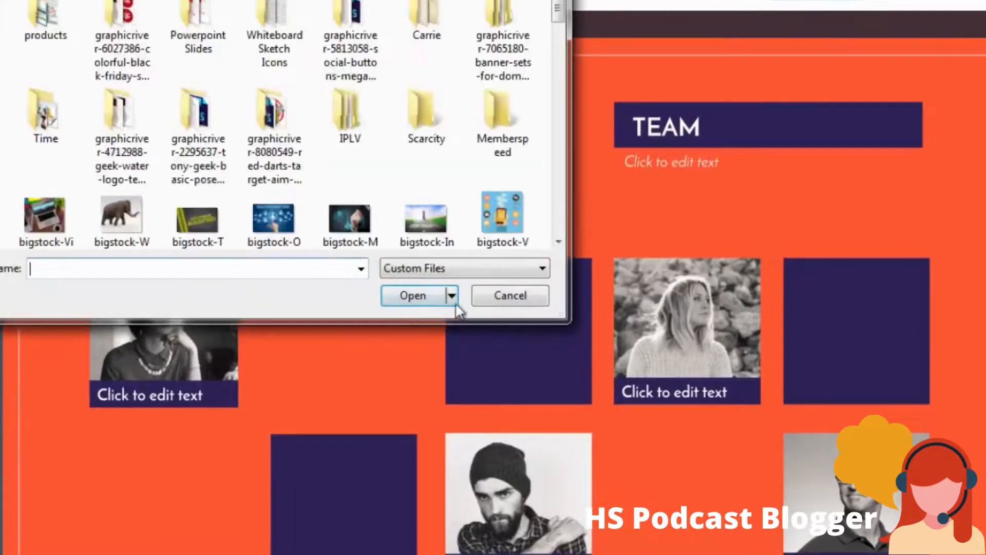
left_click(503, 213)
left_click(408, 293)
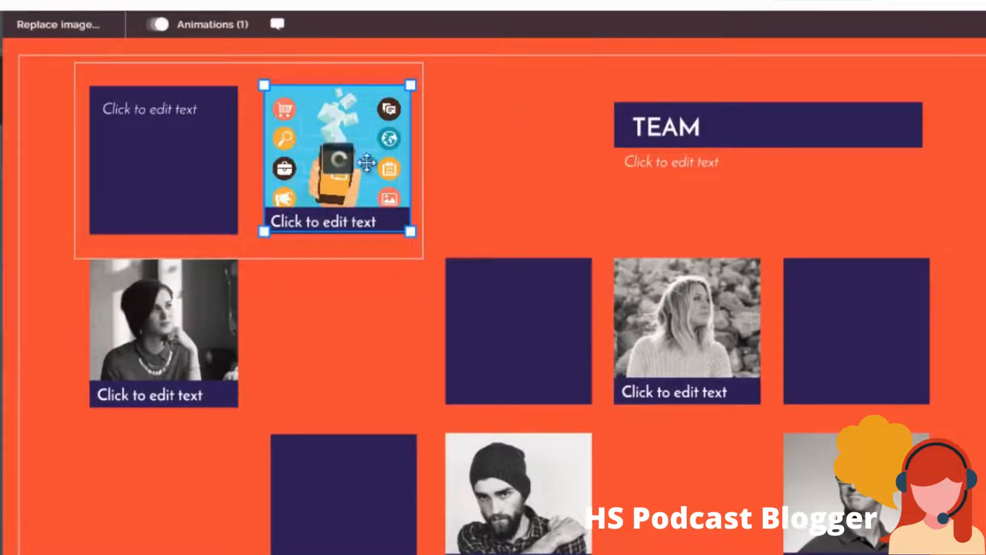
- Select the first team entry's placeholder text and the TEAM title to view their text formatting, and deselect them
left_click(167, 107)
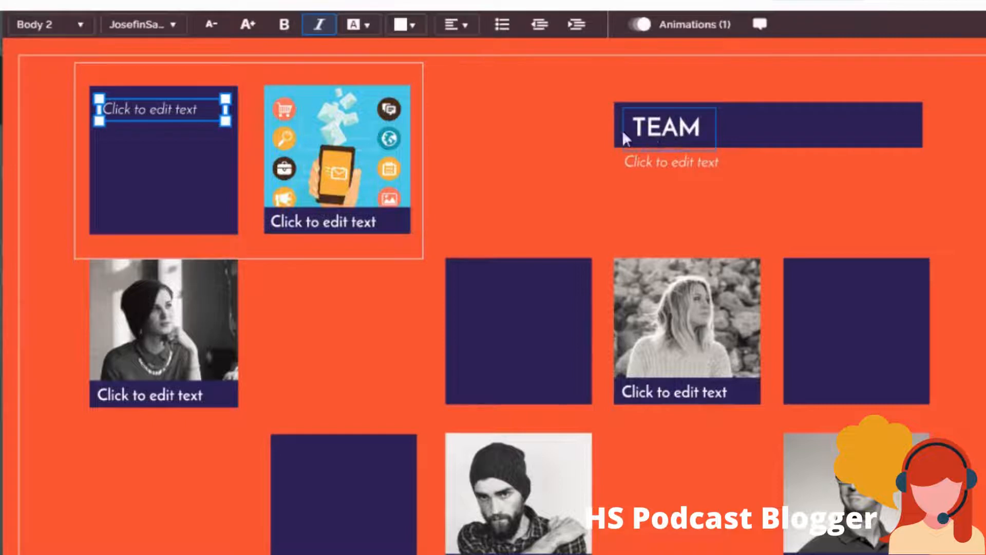
left_click(667, 132)
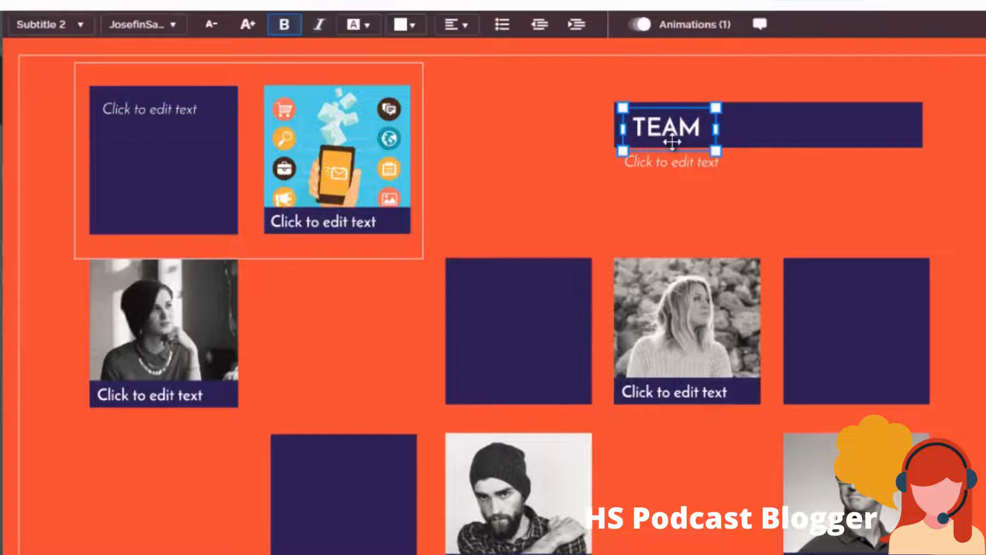
left_click(51, 254)
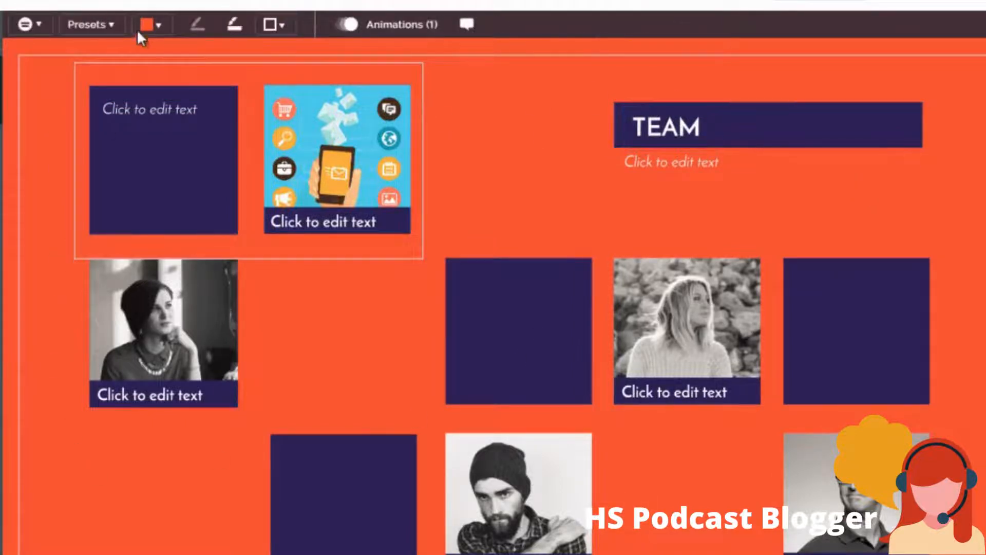
- Change the fill colour of the first team entry's text square to bright red from the theme colors
left_click(180, 220)
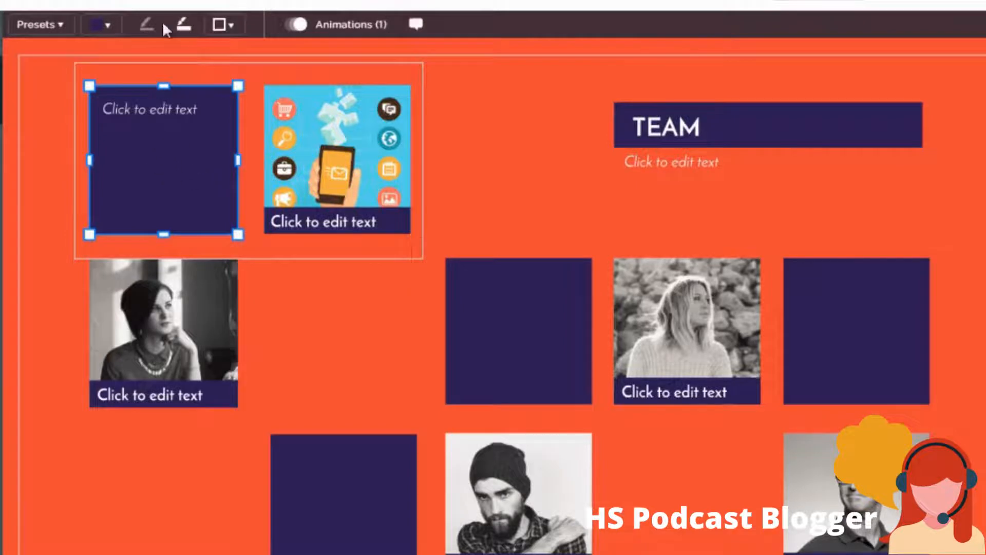
left_click(101, 23)
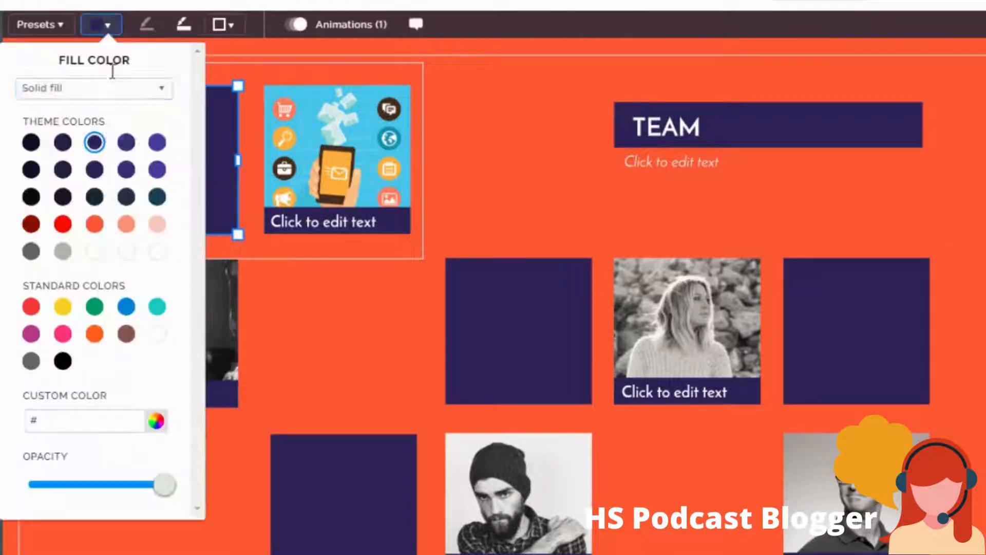
left_click(63, 224)
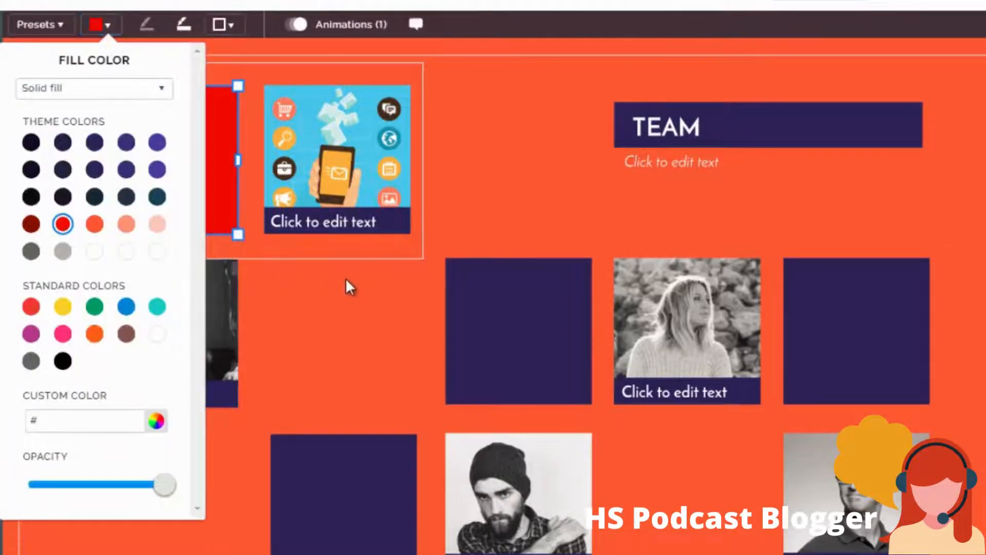
left_click(346, 279)
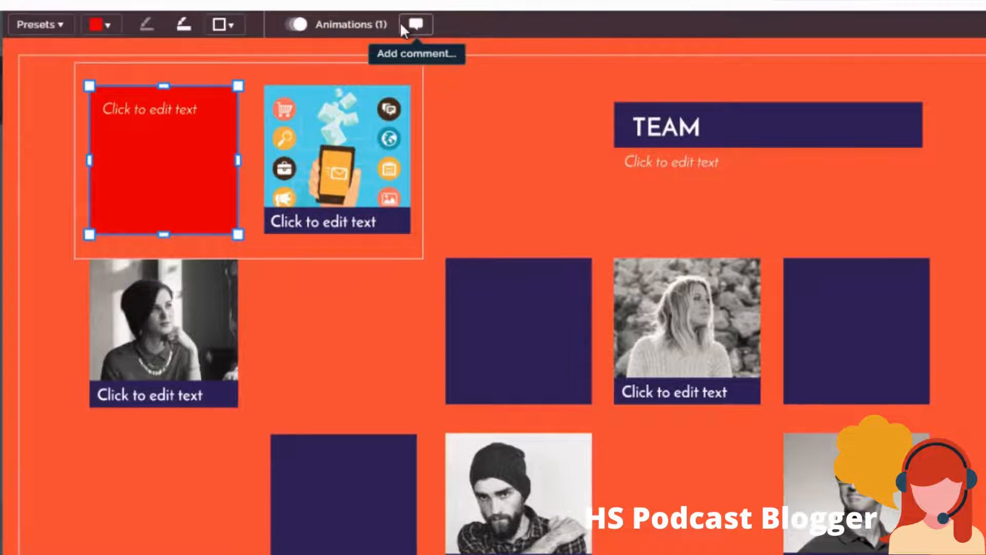
- Select several team photos, the red square and the TEAM title in turn to view the formatting options for each
left_click(187, 315)
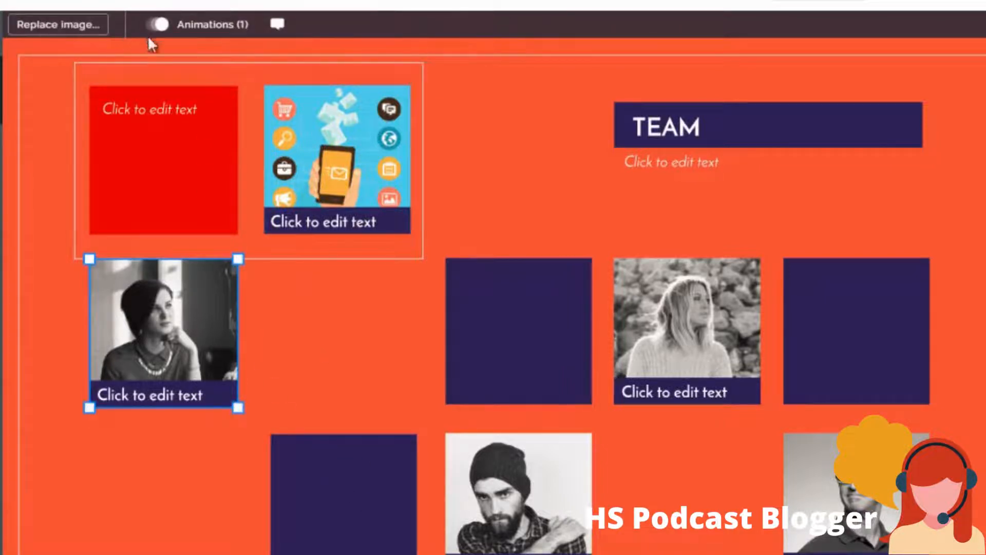
left_click(664, 313)
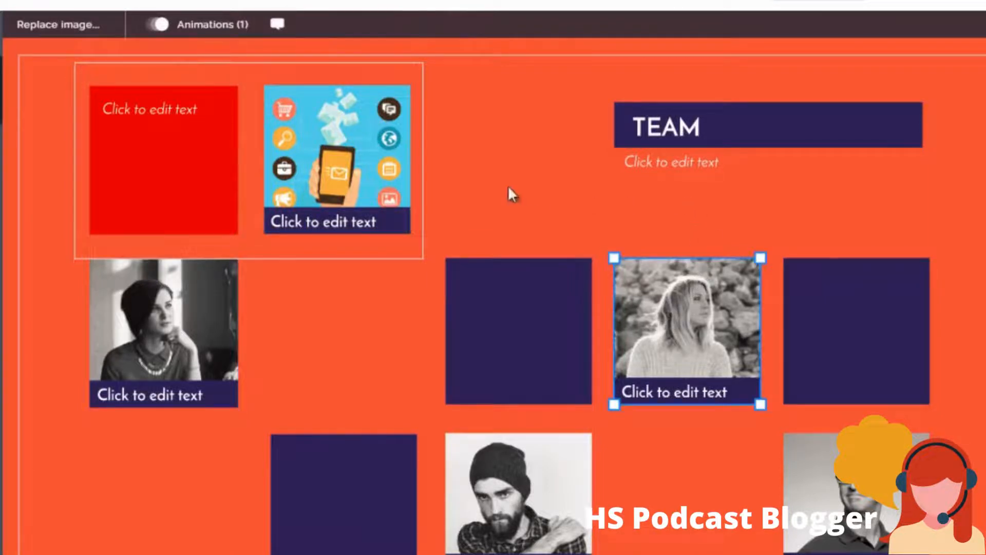
left_click(326, 167)
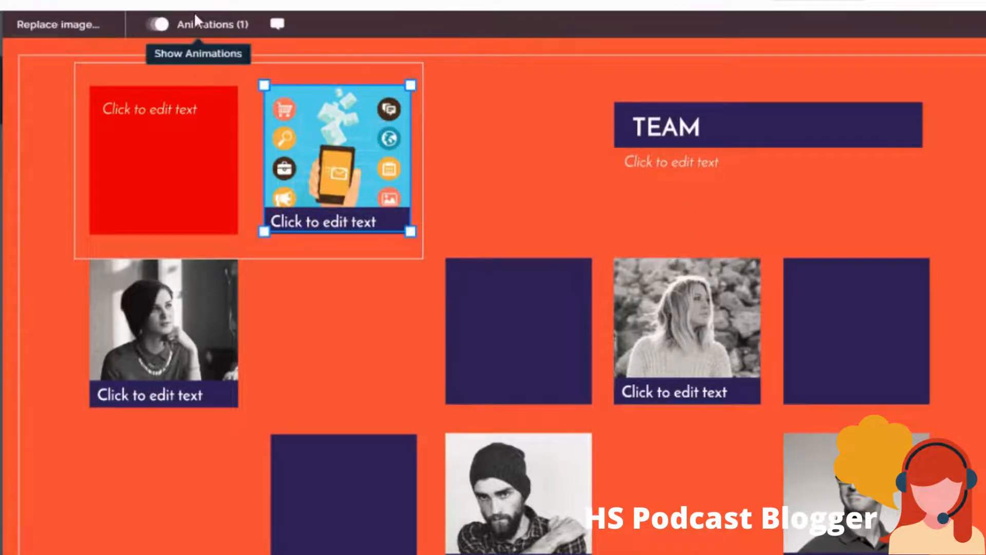
left_click(185, 167)
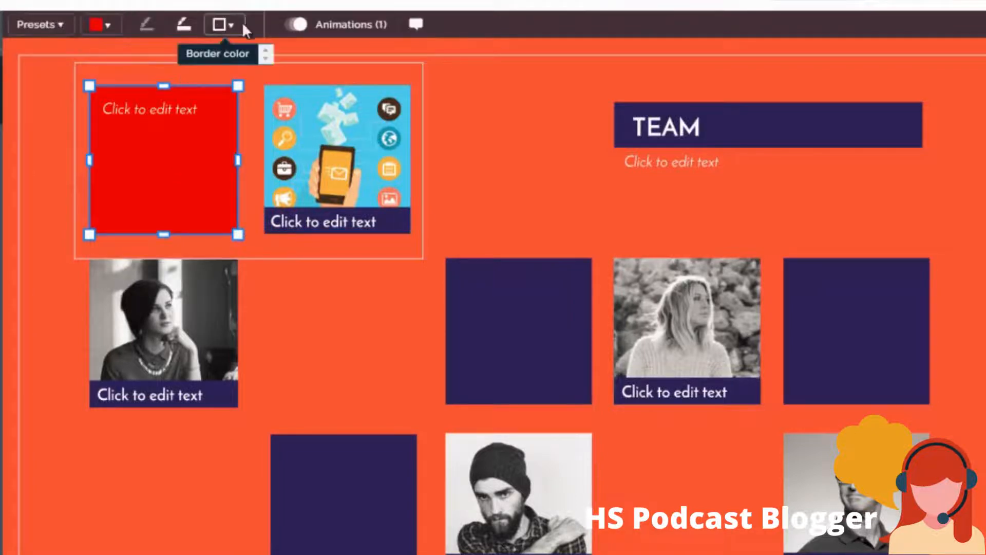
left_click(658, 139)
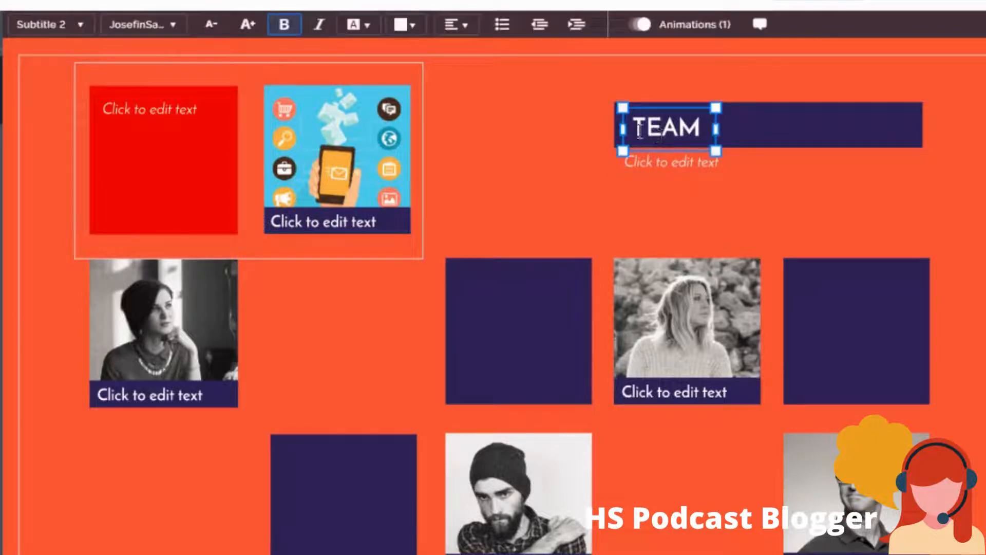
left_click_drag(639, 130, 708, 128)
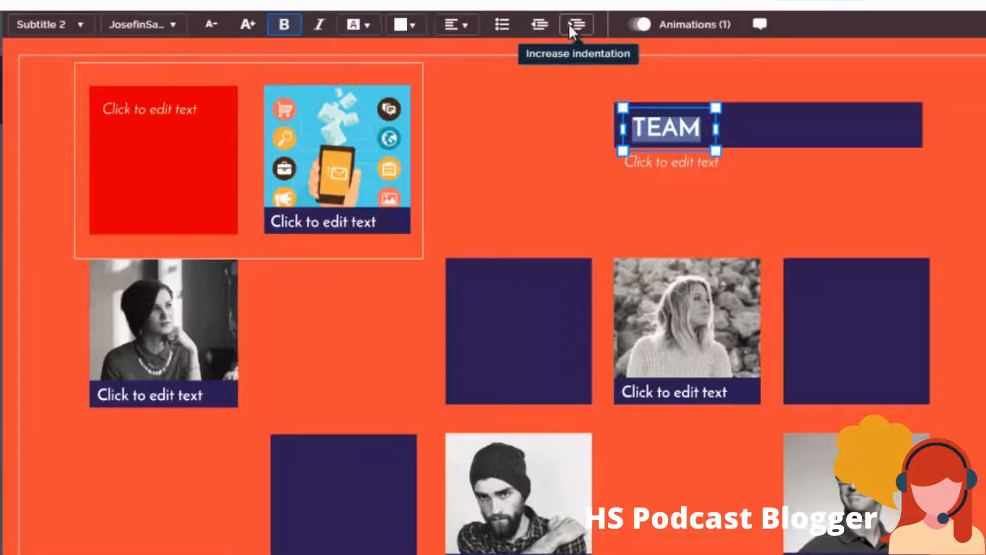
left_click(569, 191)
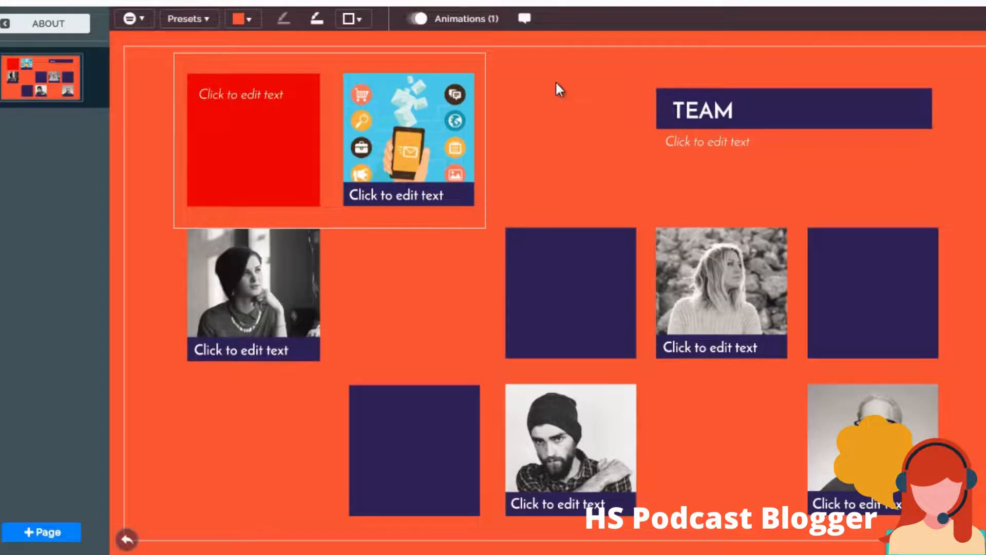
- Move the dark-haired woman's photo with its caption down to the lowest row and place the purple caption bar behind the caption text
left_click_drag(260, 273, 270, 392)
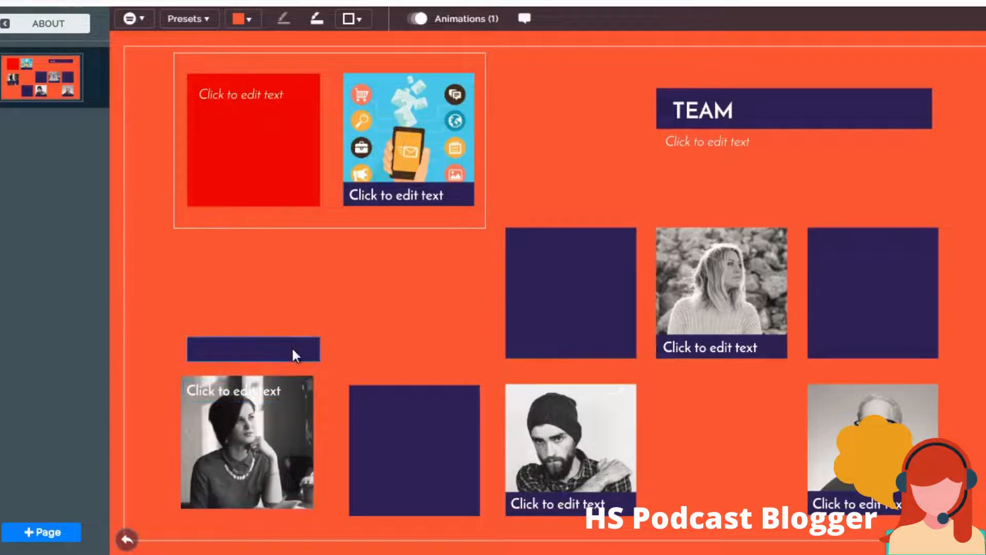
left_click_drag(293, 346, 270, 396)
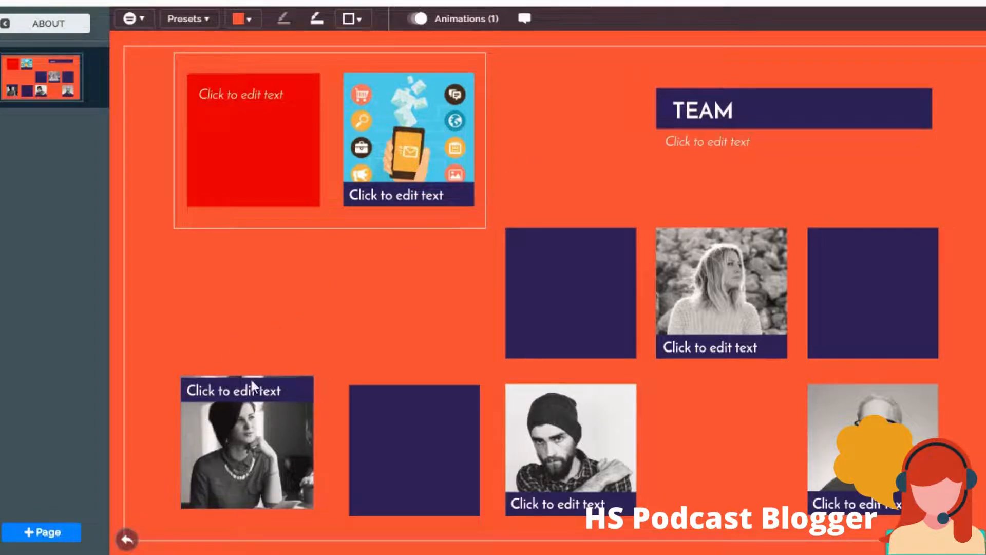
left_click(247, 440)
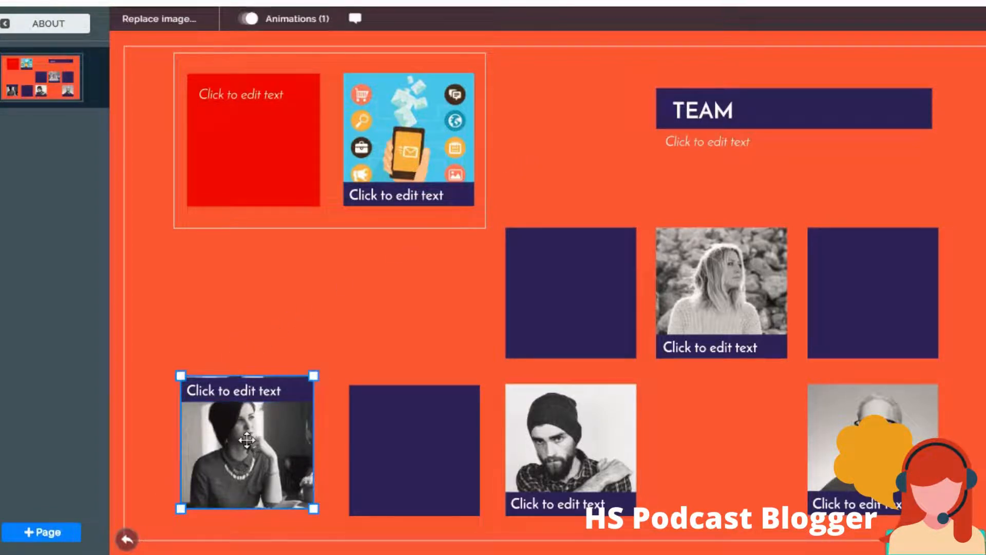
scroll(247, 439, "up", 5)
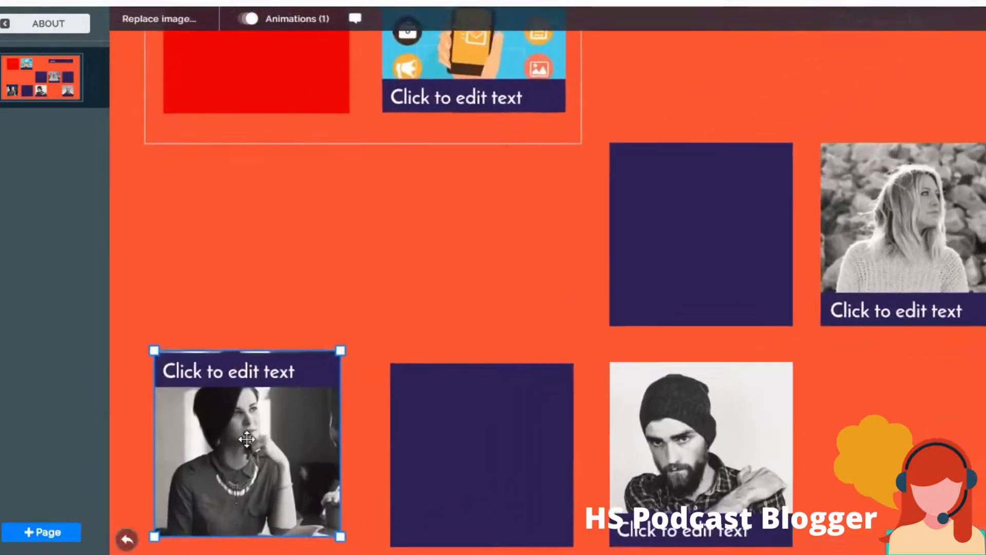
scroll(247, 439, "up", 4)
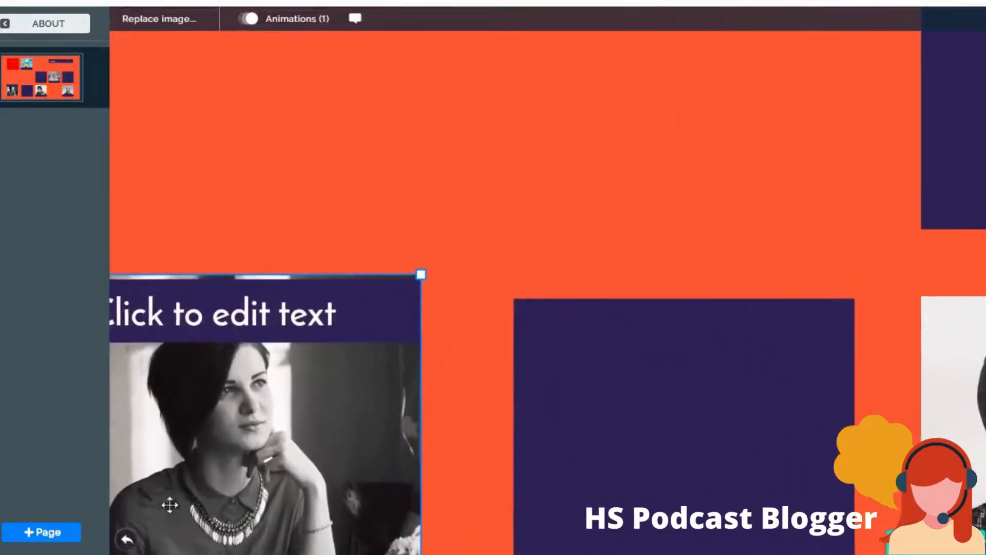
left_click(128, 541)
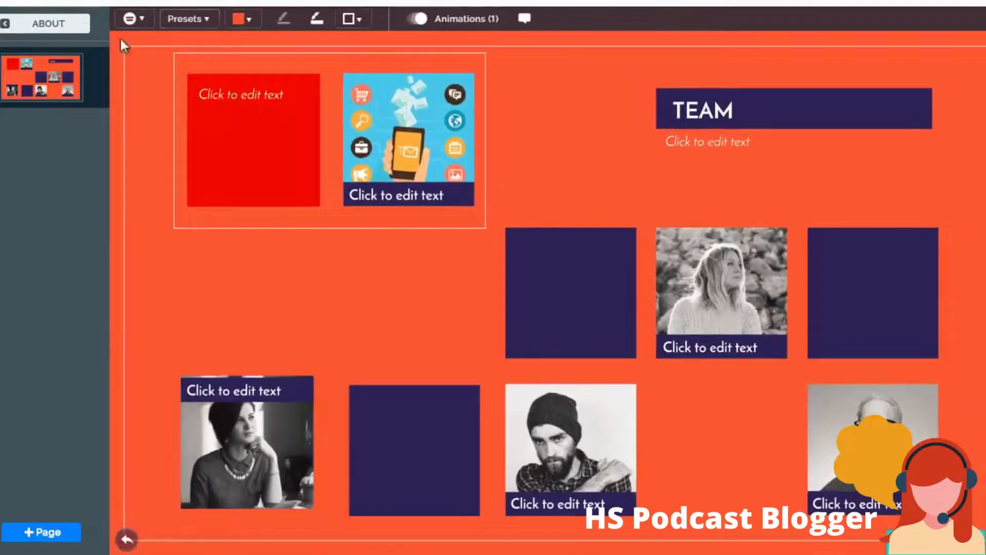
- Return to the presentation overview and move the SERVICE topic slightly upward on the tall building
left_click(68, 32)
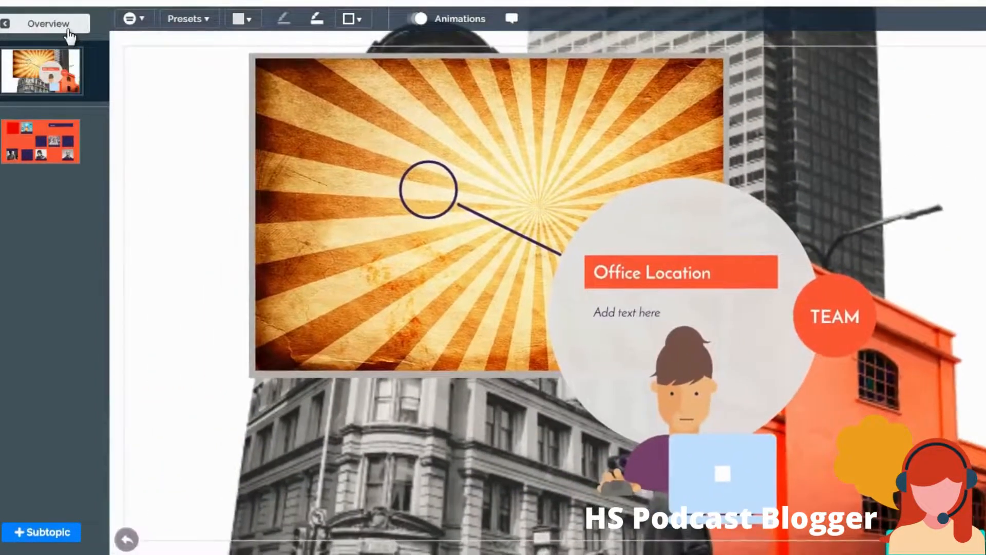
left_click(67, 31)
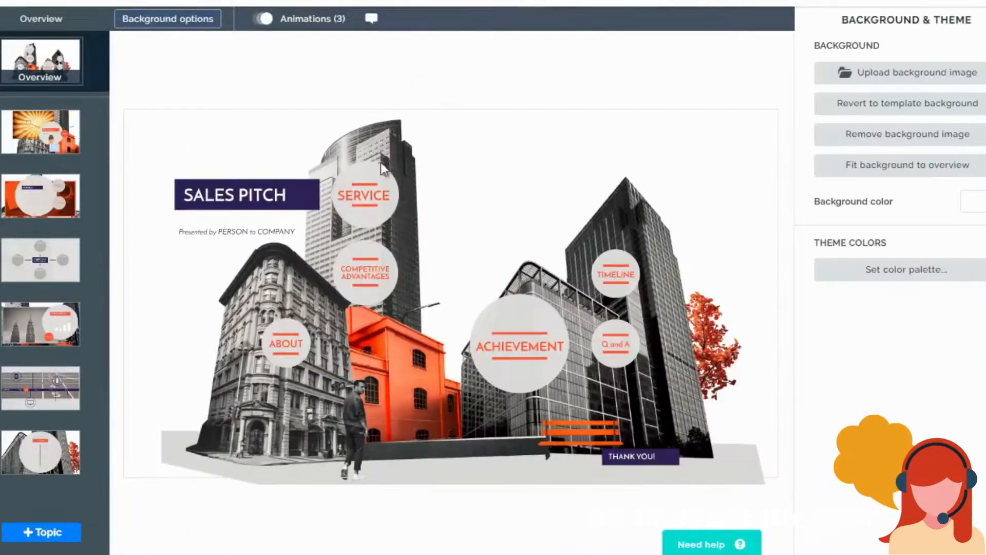
left_click_drag(387, 203, 384, 188)
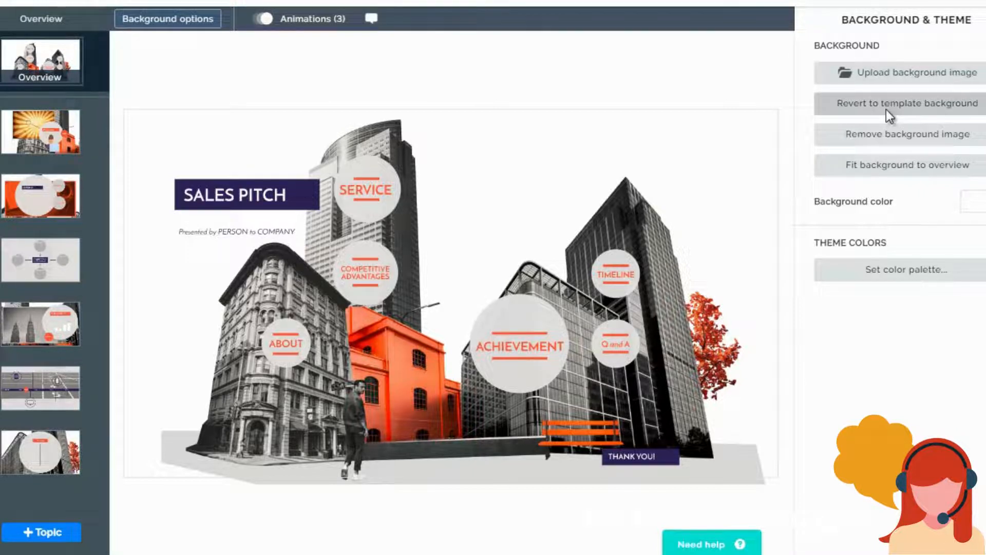
- Remove the overview's background image and revert to the template background
left_click(884, 142)
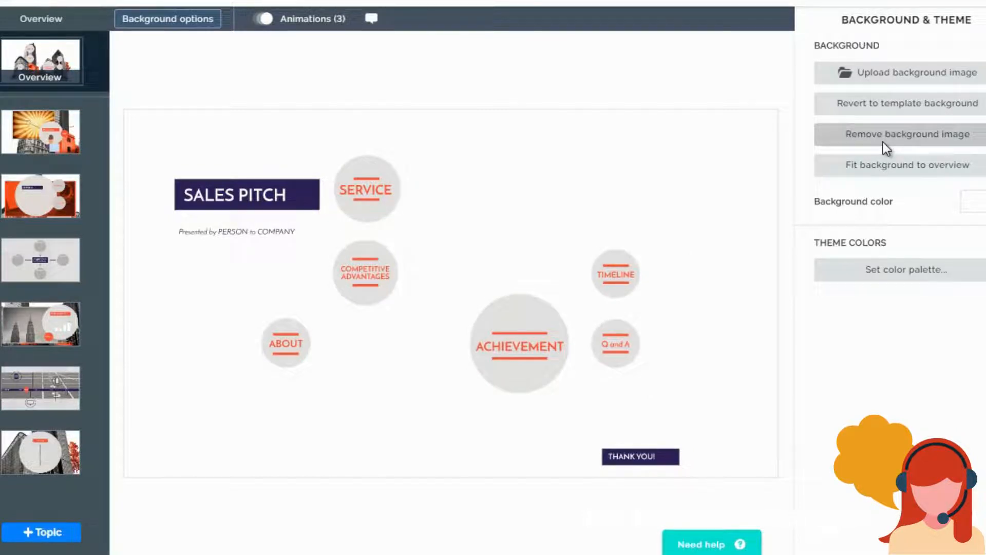
left_click(884, 113)
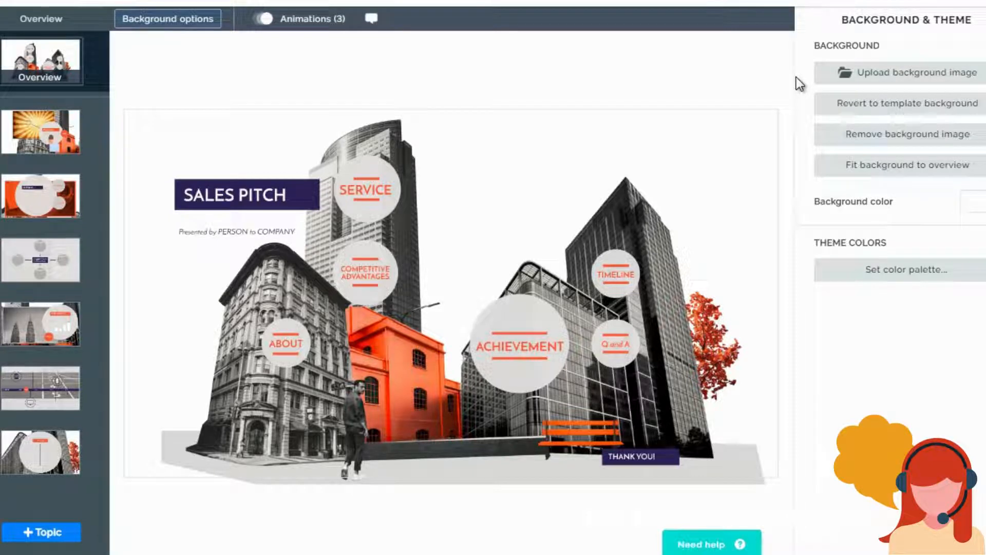
- Start uploading a new background image and browse the picture files, selecting bigstock-Media-technologies-concept-30247733
left_click(865, 72)
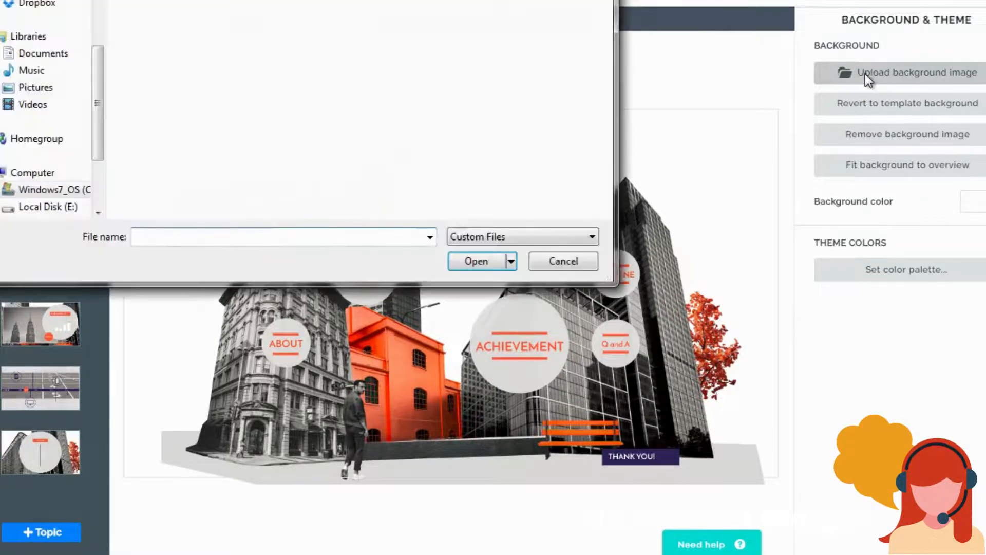
left_click(420, 103)
scroll(431, 121, "down", 3)
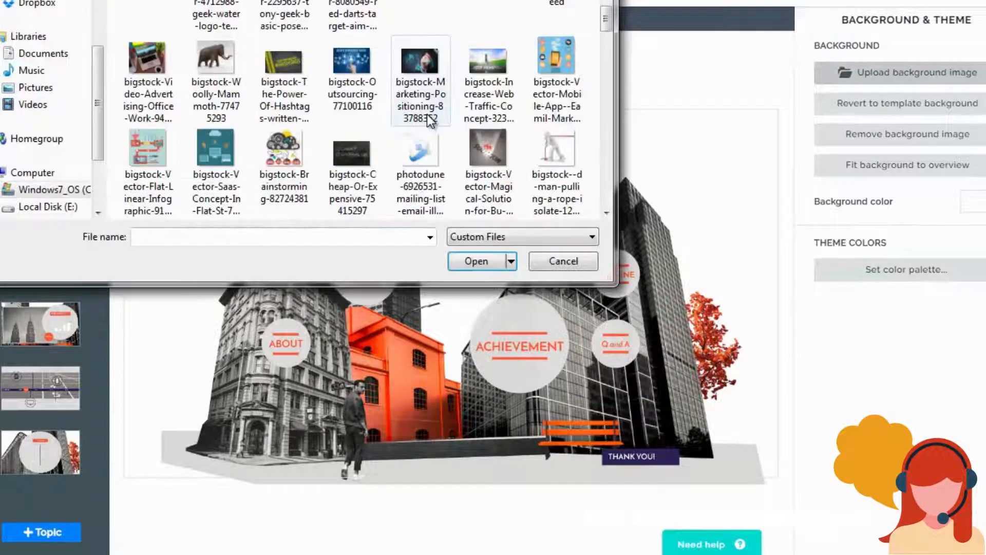
left_click_drag(436, 0, 525, 7)
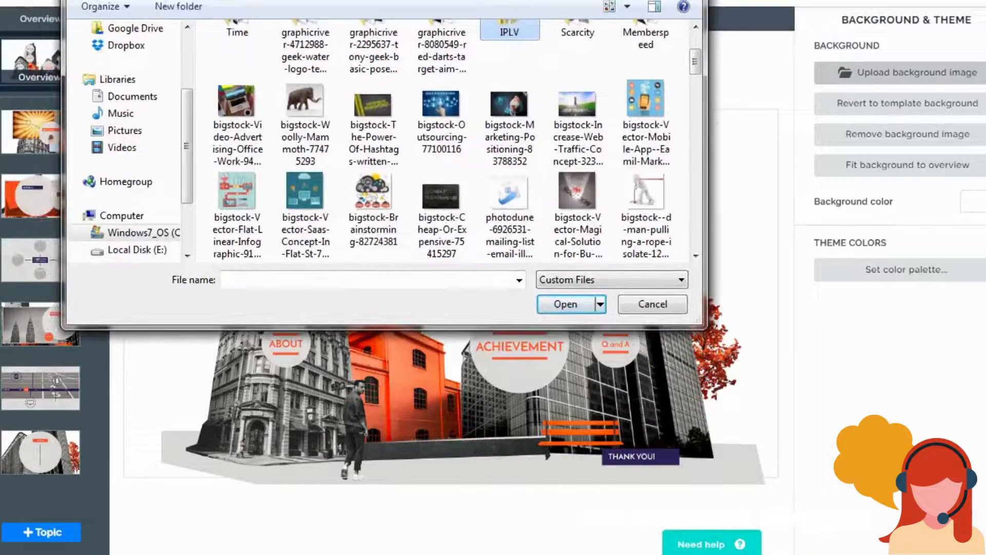
scroll(454, 106, "down", 2)
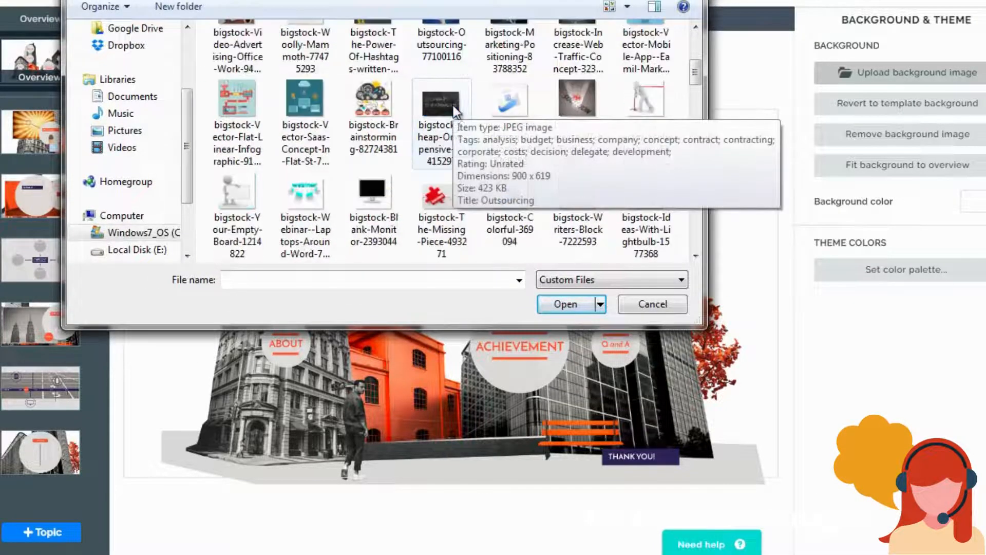
scroll(453, 107, "down", 2)
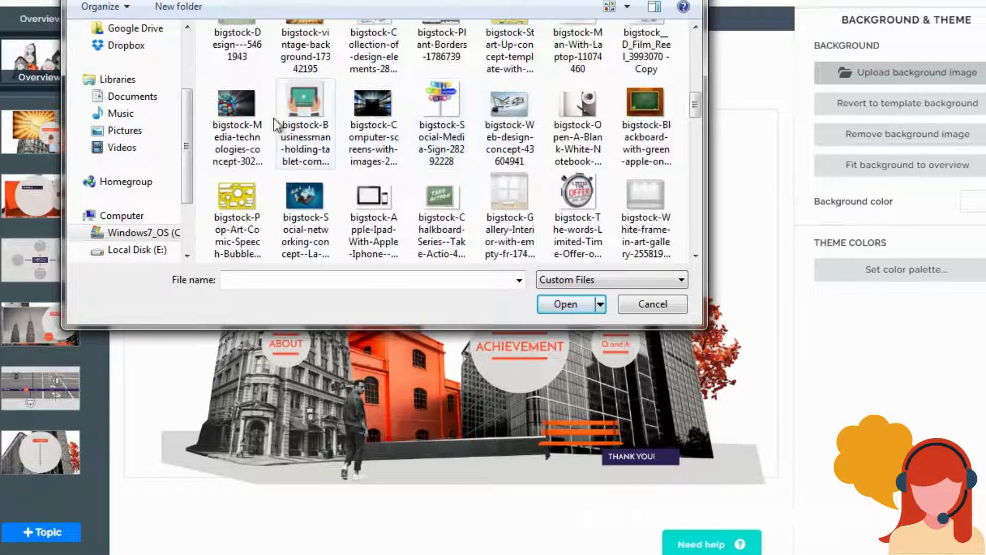
left_click(254, 125)
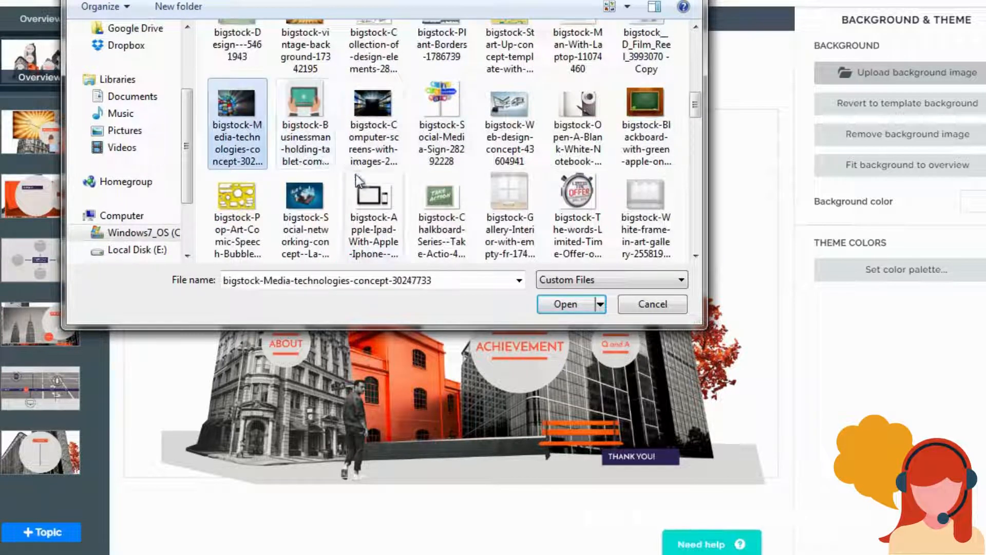
scroll(308, 212, "up", 6)
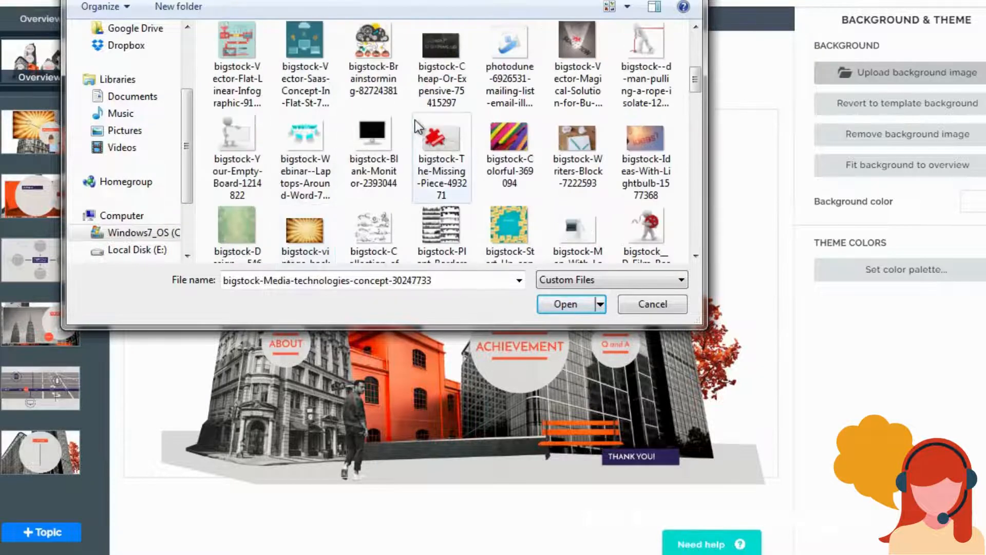